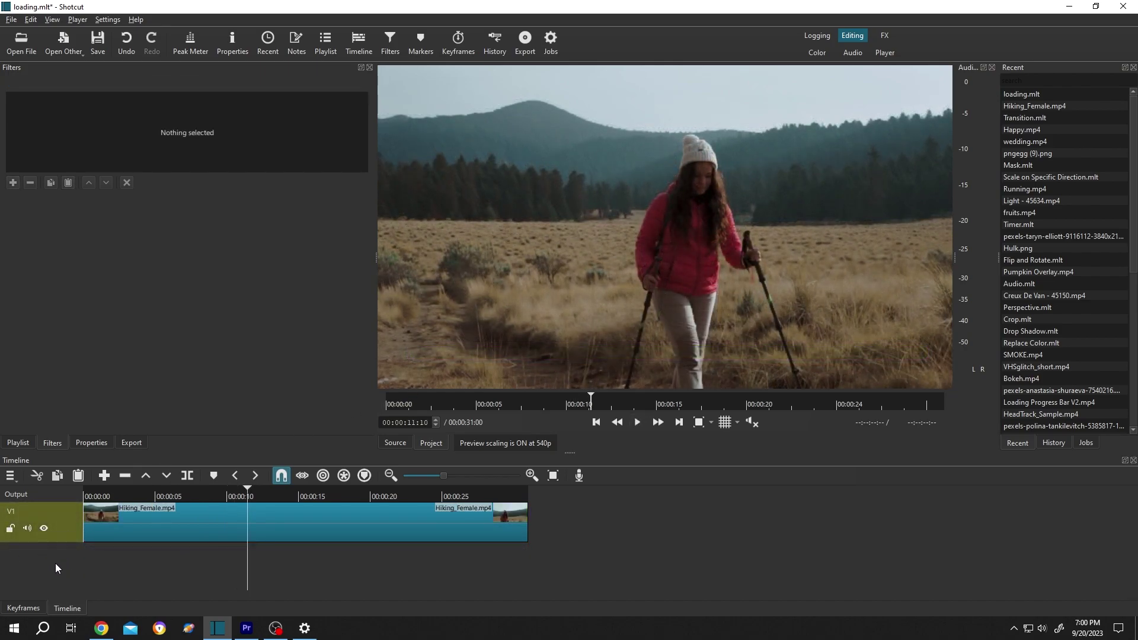
- Insert a new video track V2 above the hiking clip on V1
{"action": "right_click", "coordinate": [55, 563]}
{"action": "mouse_move", "coordinate": [86, 482]}
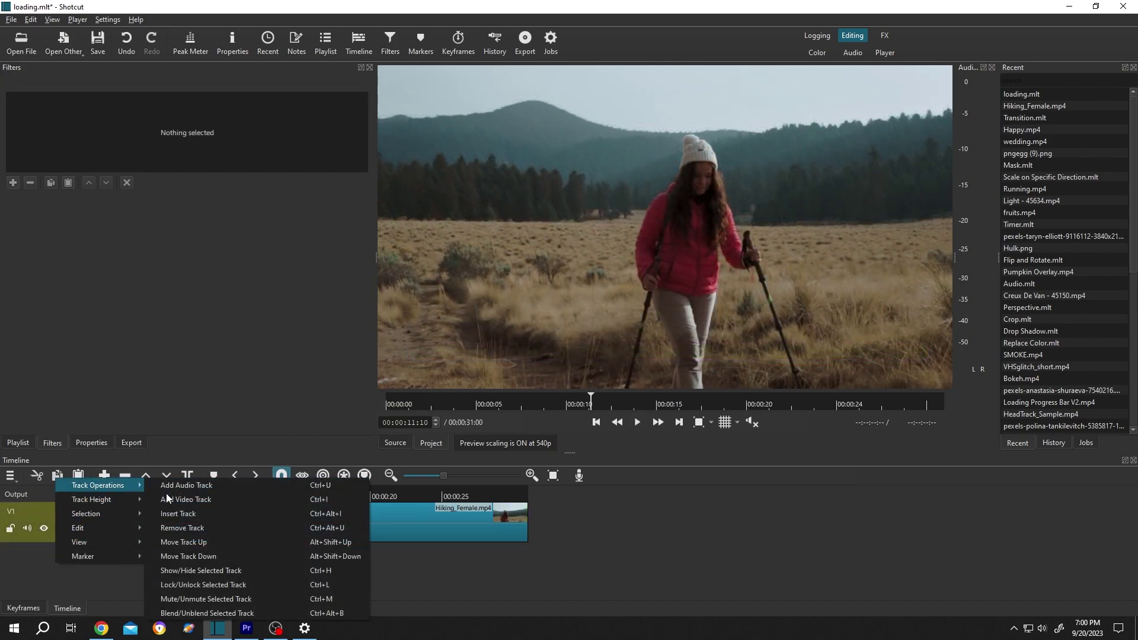
{"action": "left_click", "coordinate": [173, 514]}
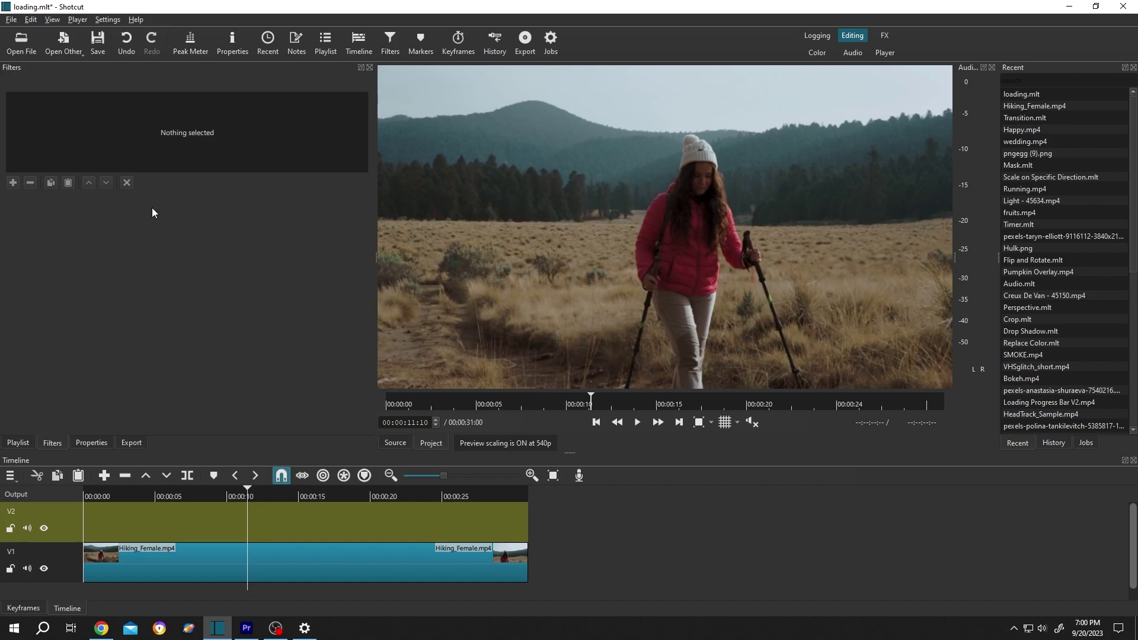
- Start a new Color source and copy the green #A4D955 hex code from the browser palette
{"action": "left_click", "coordinate": [60, 49]}
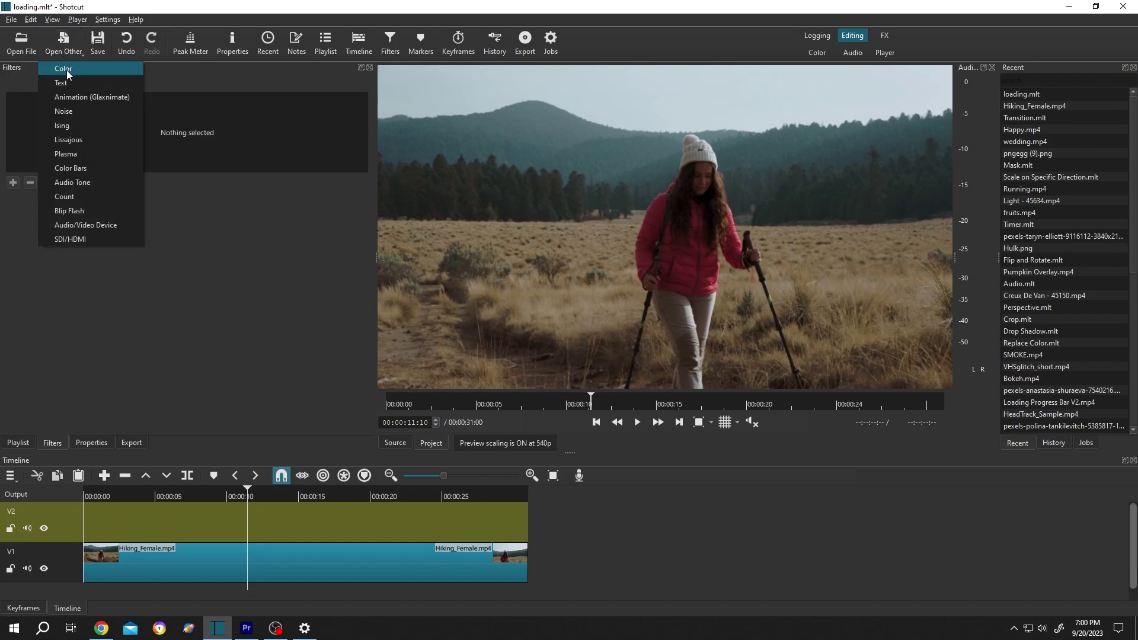
{"action": "left_click", "coordinate": [66, 70]}
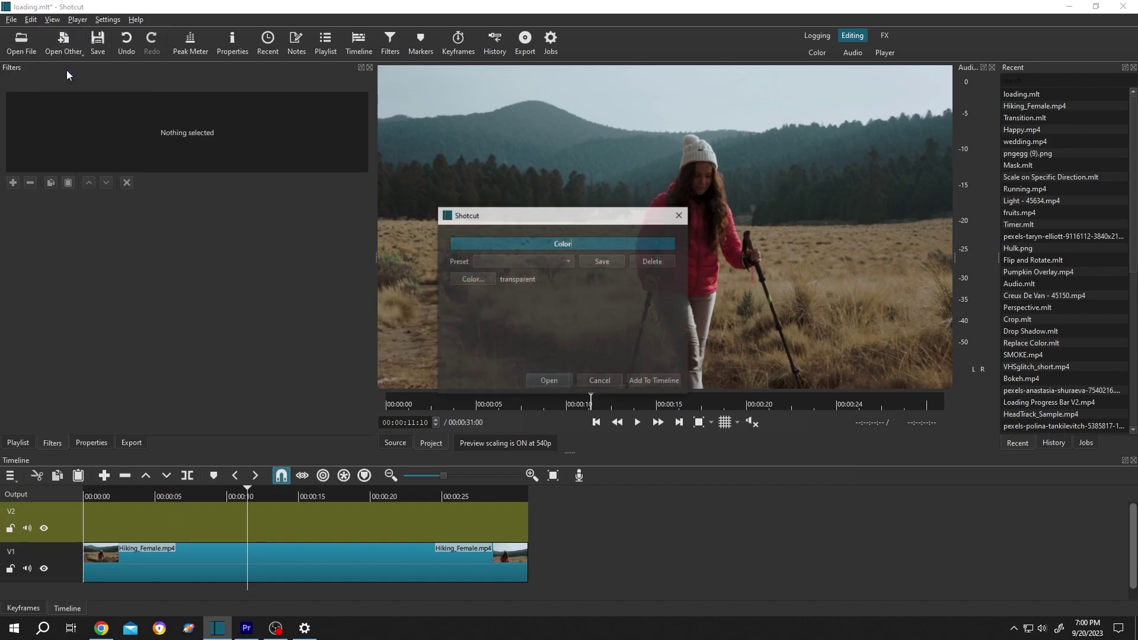
{"action": "left_click", "coordinate": [481, 279]}
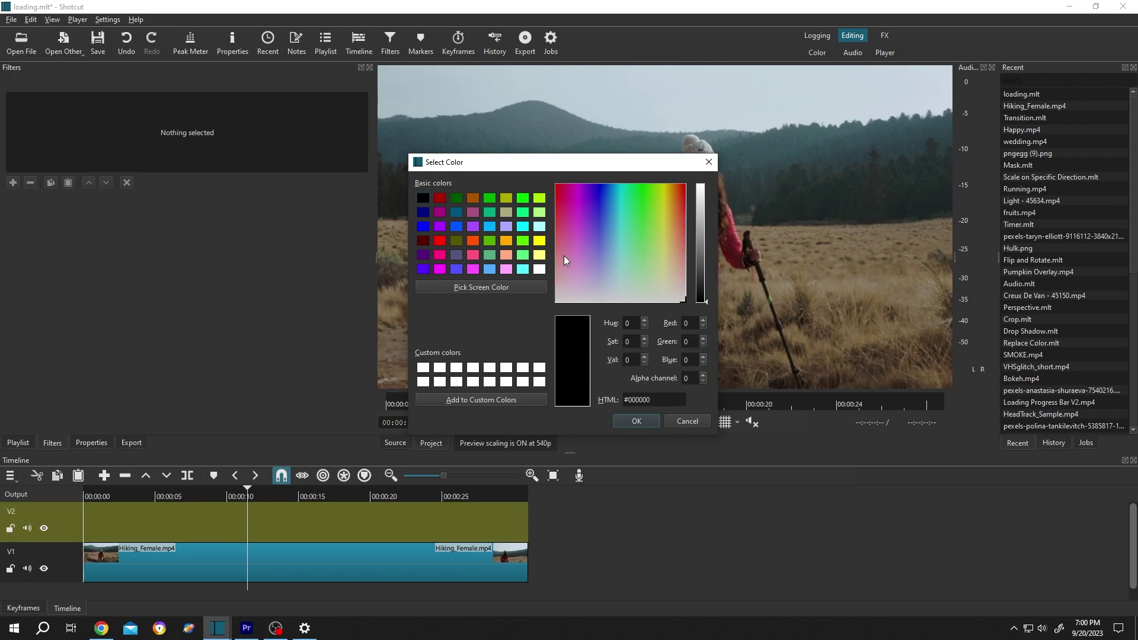
{"action": "key", "text": "alt+Tab"}
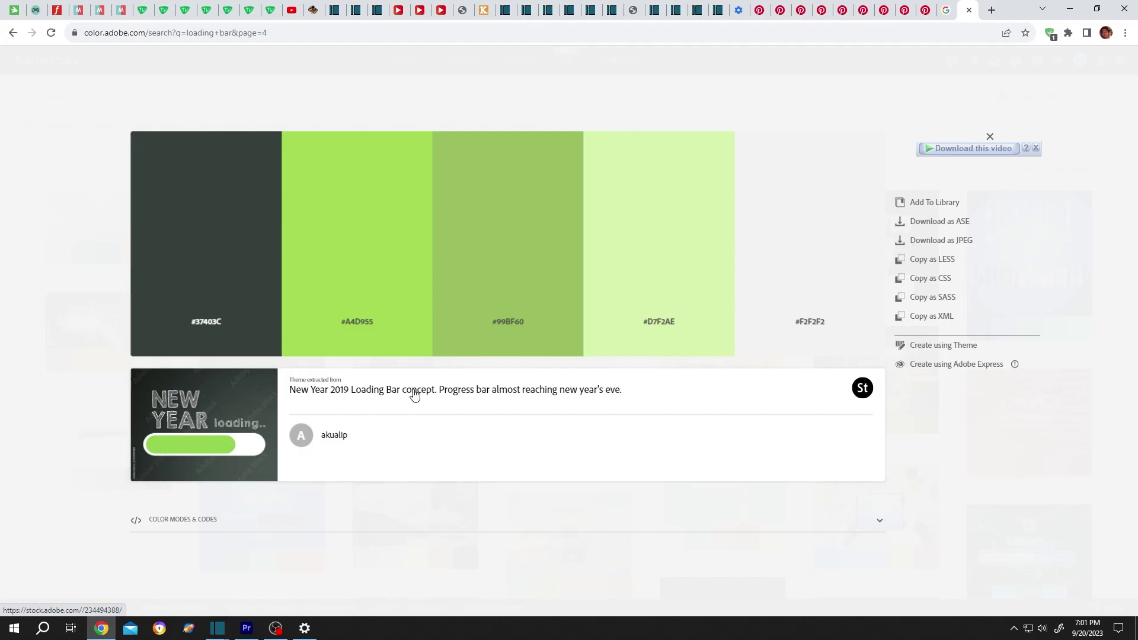
{"action": "left_click", "coordinate": [360, 325]}
{"action": "key", "text": "alt+Tab"}
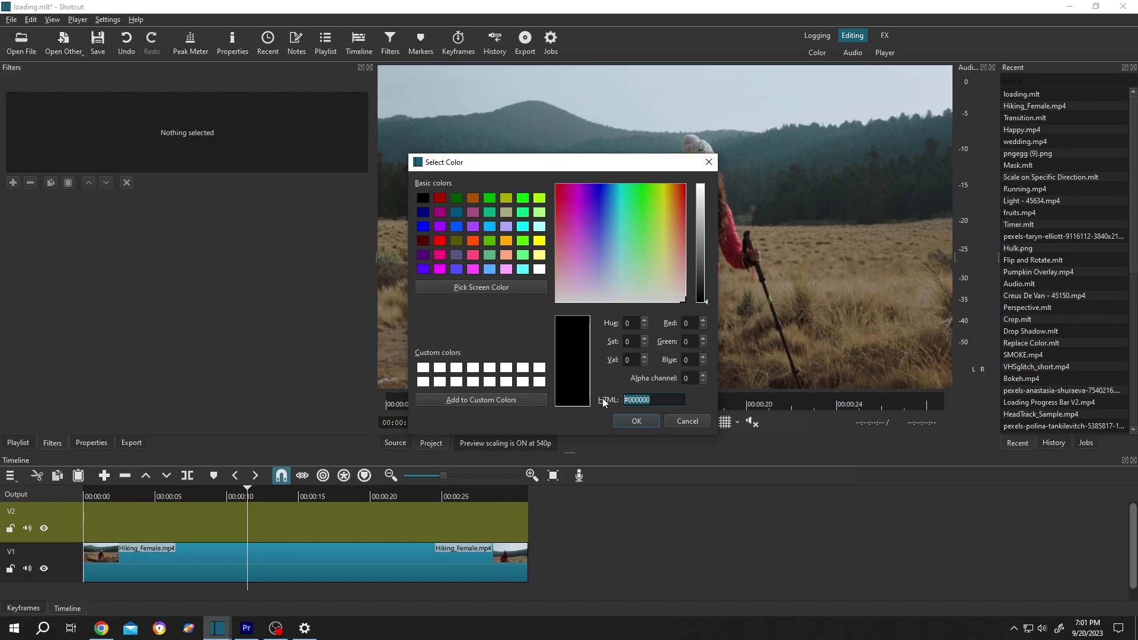
- Paste #A4D955 as the colour, create the green clip, and drag it onto V2
{"action": "type", "text": "#A4D955"}
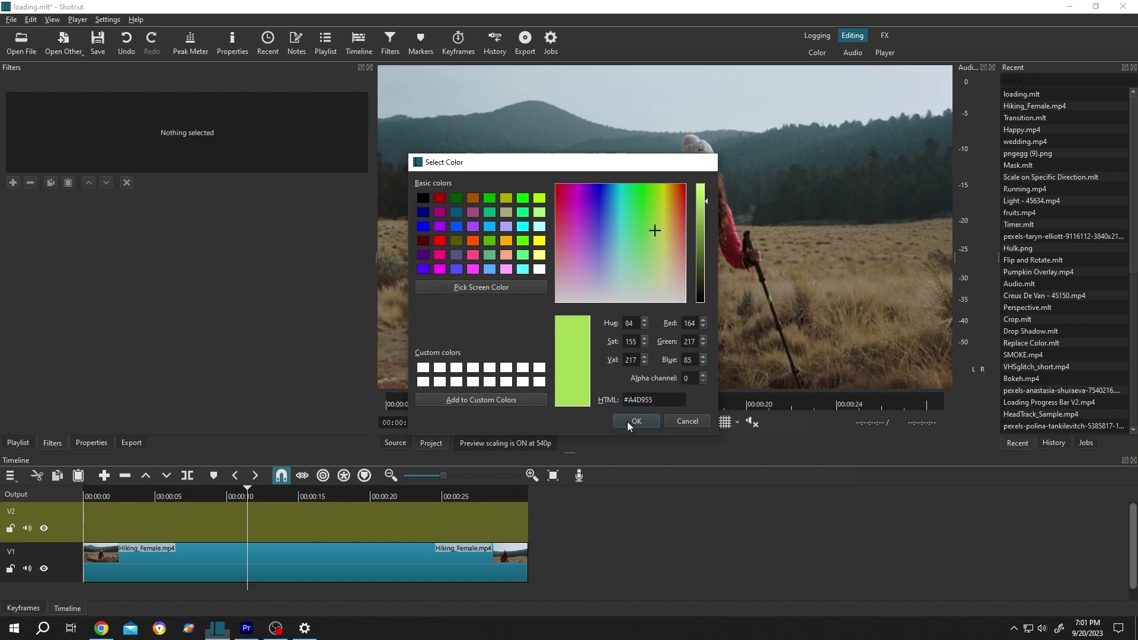
{"action": "left_click", "coordinate": [627, 422]}
{"action": "left_click", "coordinate": [554, 385]}
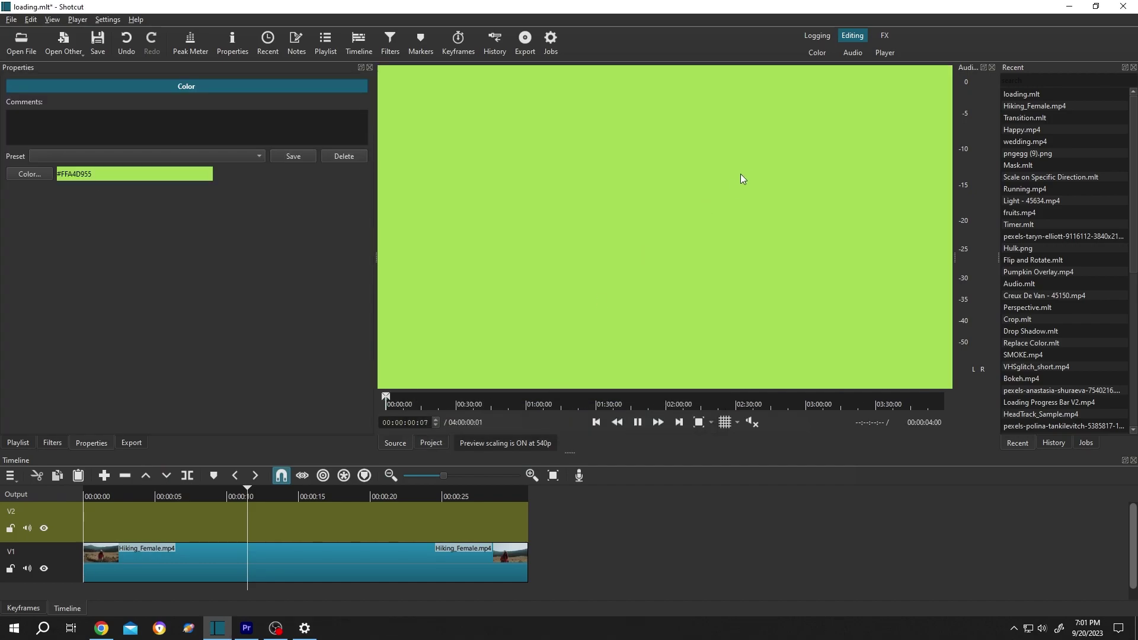
{"action": "left_click_drag", "start_coordinate": [742, 168], "coordinate": [525, 520]}
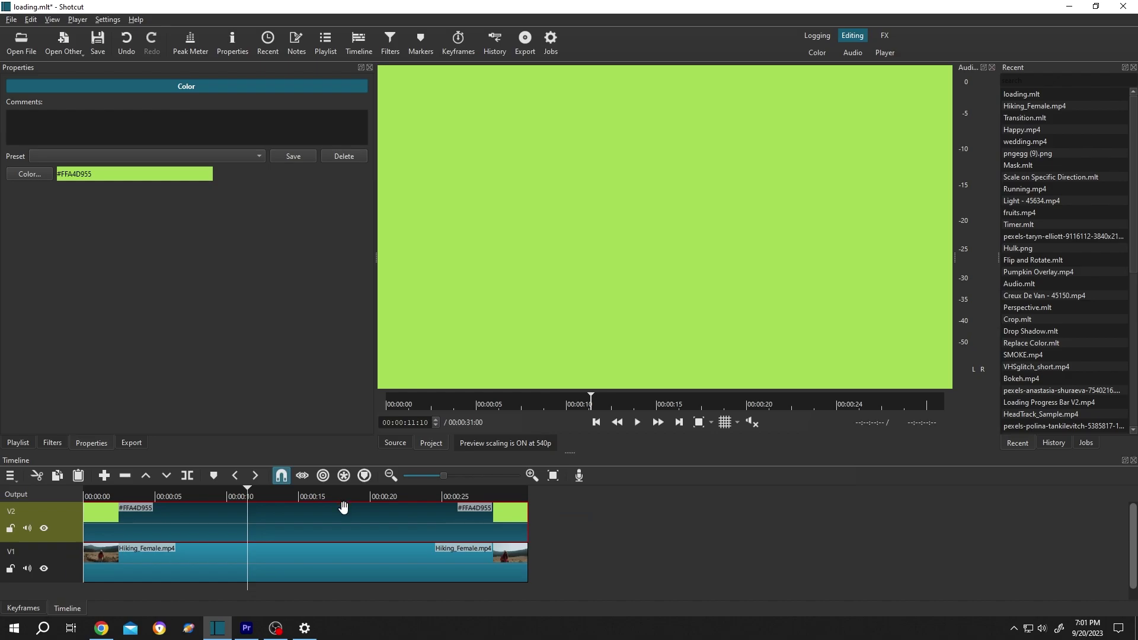
- Add a Crop: Rectangle filter to the green colour clip
{"action": "left_click", "coordinate": [58, 443]}
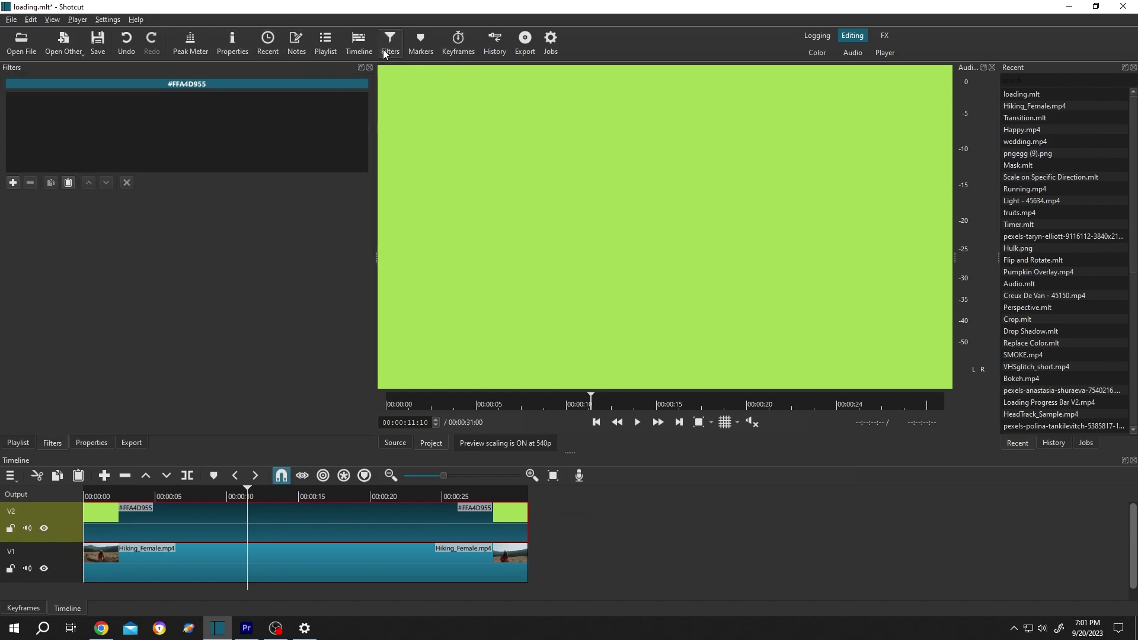
{"action": "left_click", "coordinate": [14, 182]}
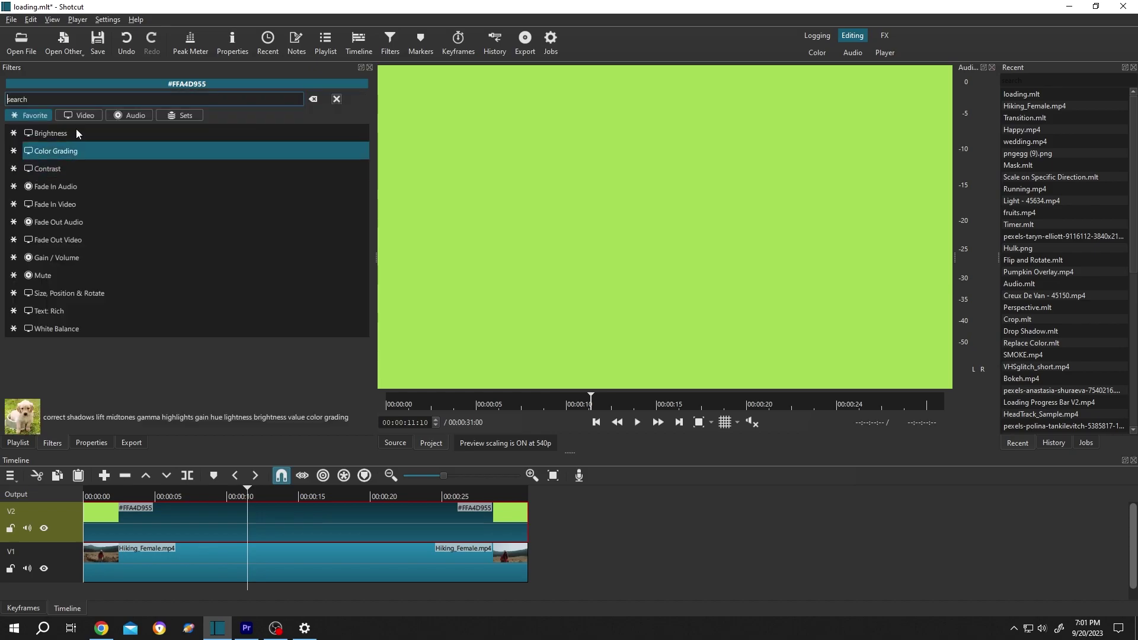
{"action": "type", "text": "crop"}
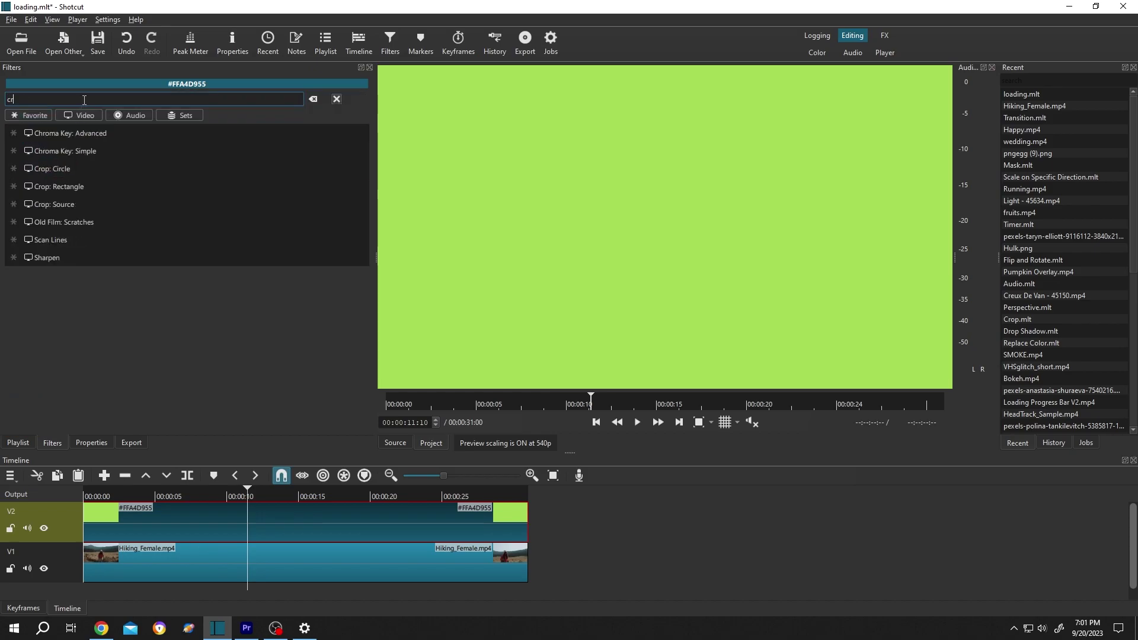
{"action": "left_click", "coordinate": [122, 158]}
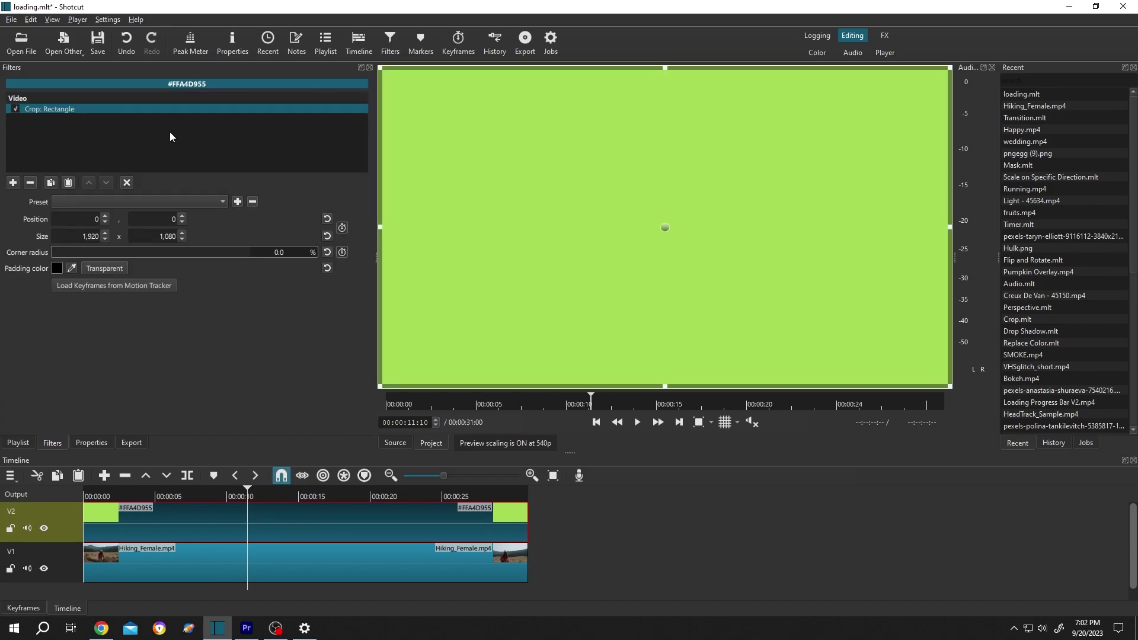
- Crop the green clip to a 1,801×51 bottom bar with white padding
{"action": "left_click_drag", "start_coordinate": [667, 67], "coordinate": [666, 362]}
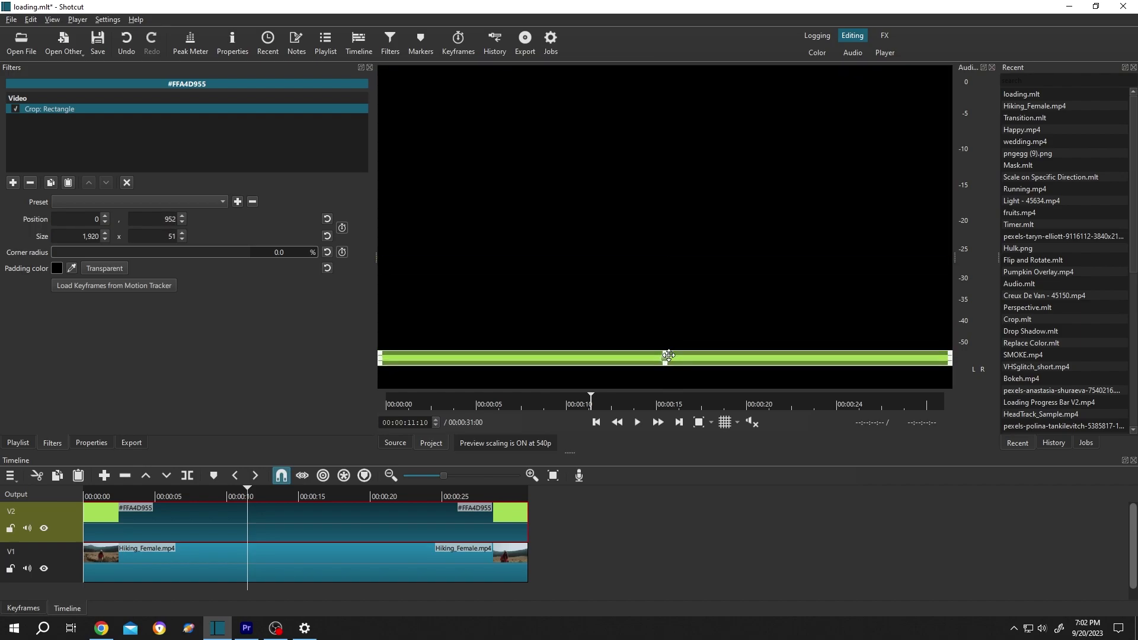
{"action": "left_click_drag", "start_coordinate": [951, 367], "coordinate": [934, 366]}
{"action": "left_click_drag", "start_coordinate": [379, 359], "coordinate": [396, 359]}
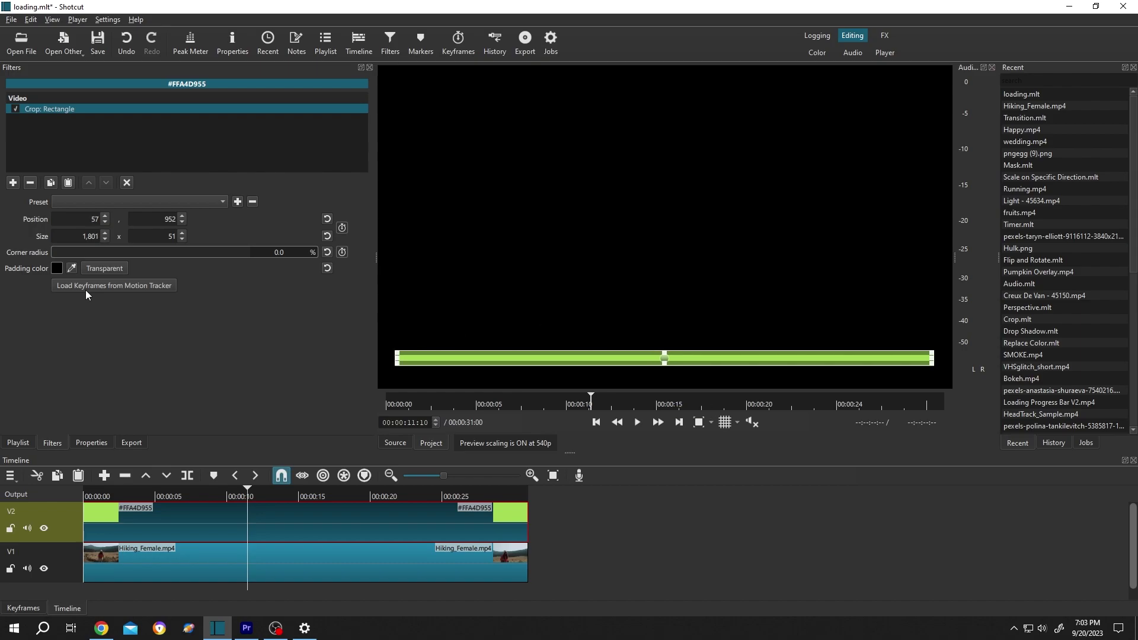
{"action": "left_click", "coordinate": [56, 268]}
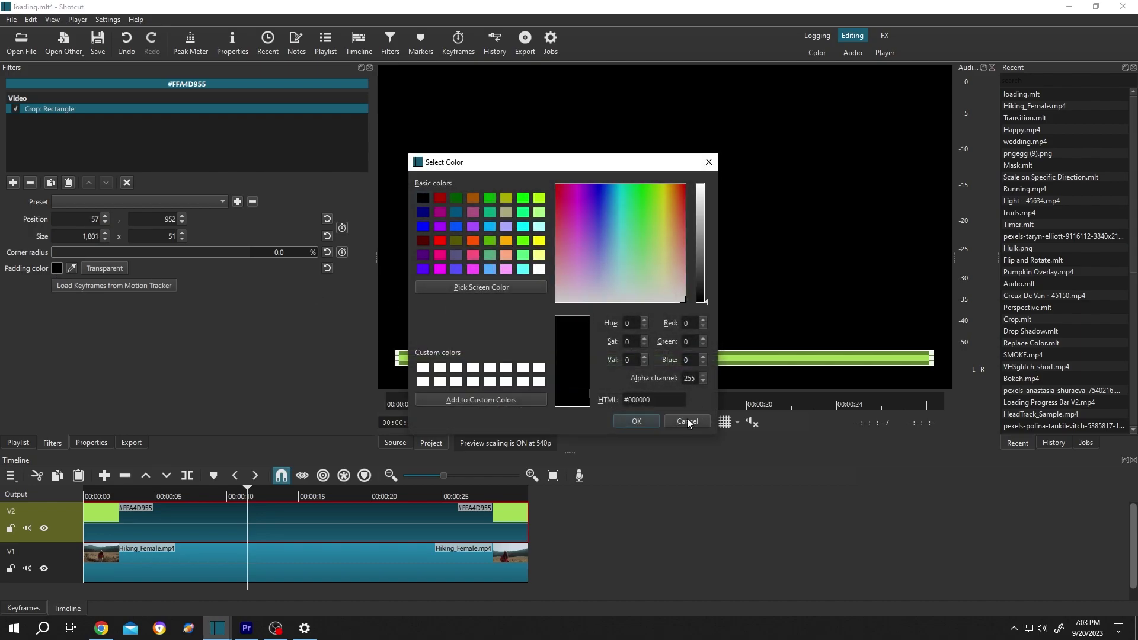
{"action": "left_click", "coordinate": [539, 270]}
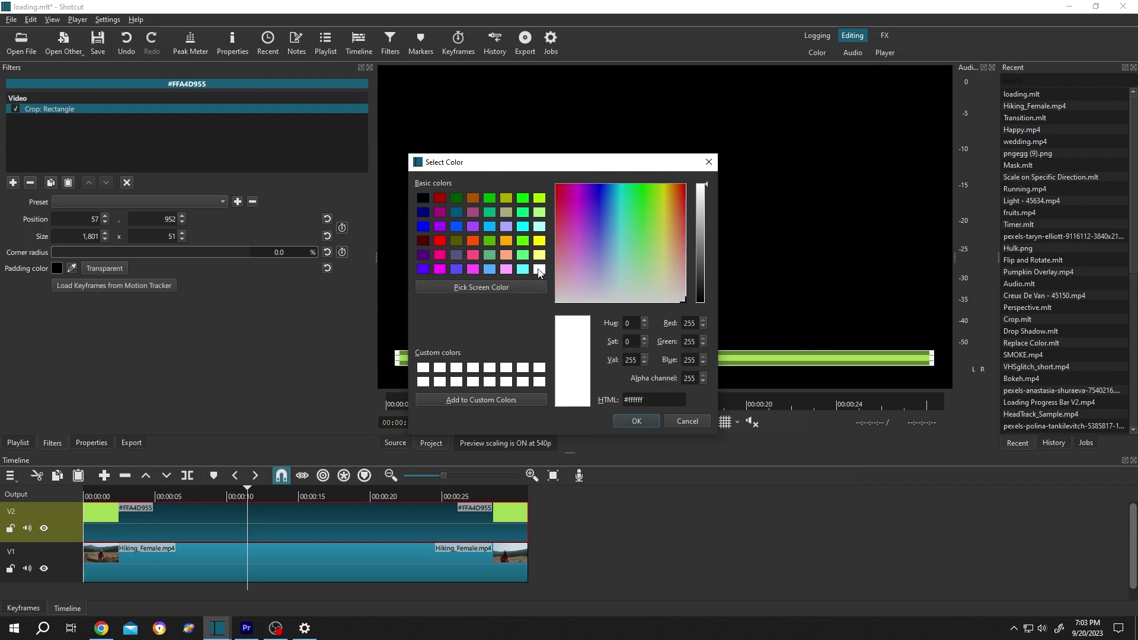
{"action": "left_click", "coordinate": [636, 422]}
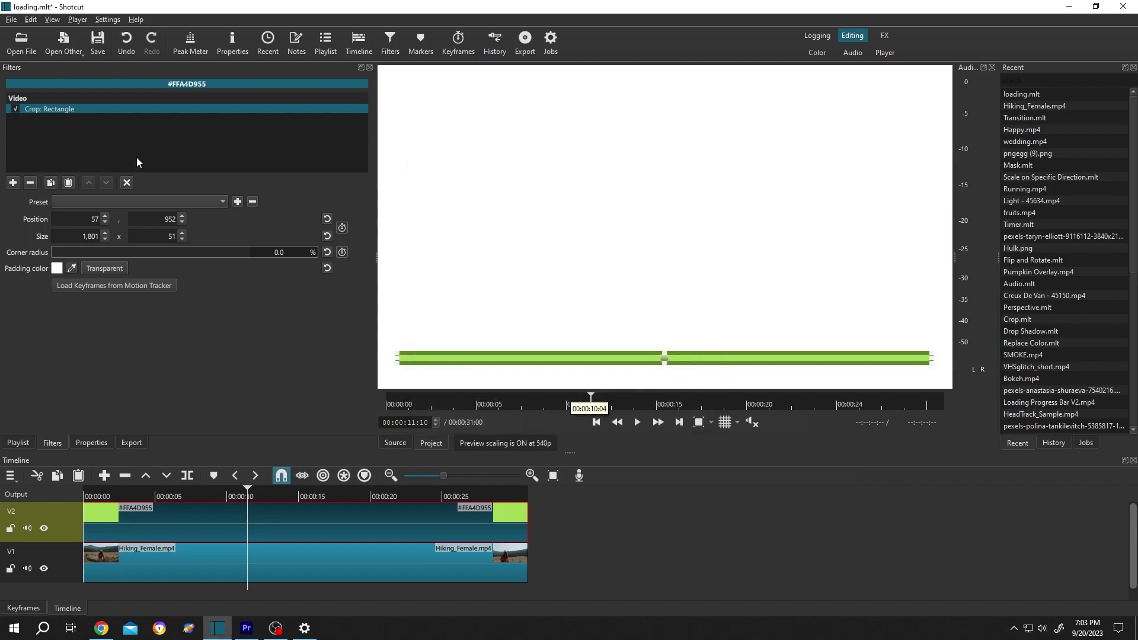
- Duplicate the crop filter and make the second crop's padding transparent
{"action": "left_click", "coordinate": [50, 184]}
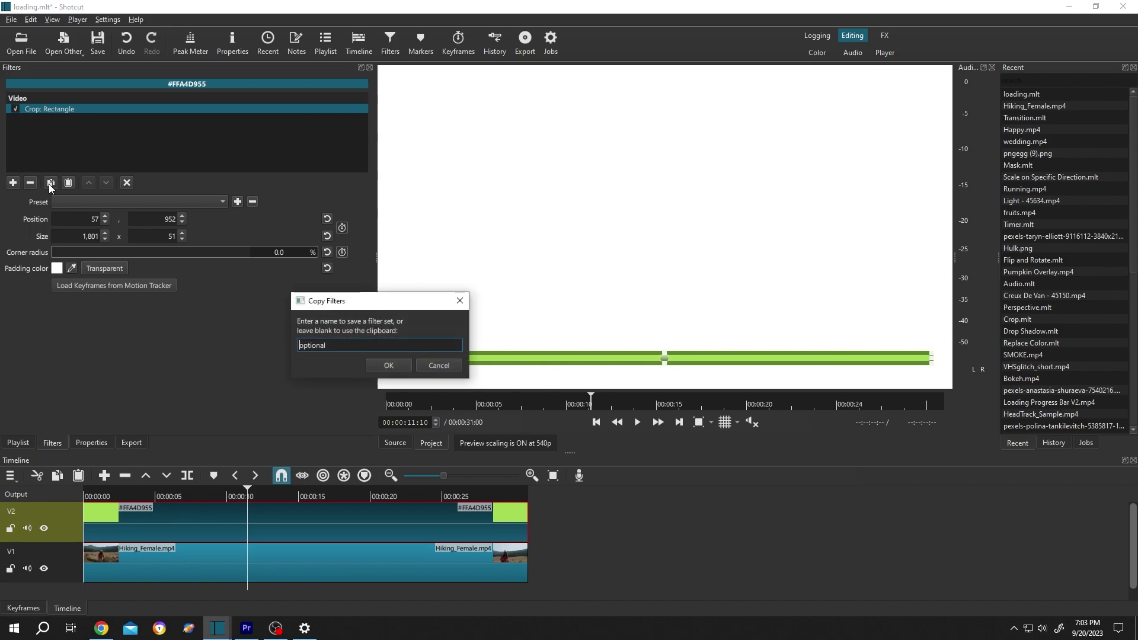
{"action": "left_click", "coordinate": [389, 365]}
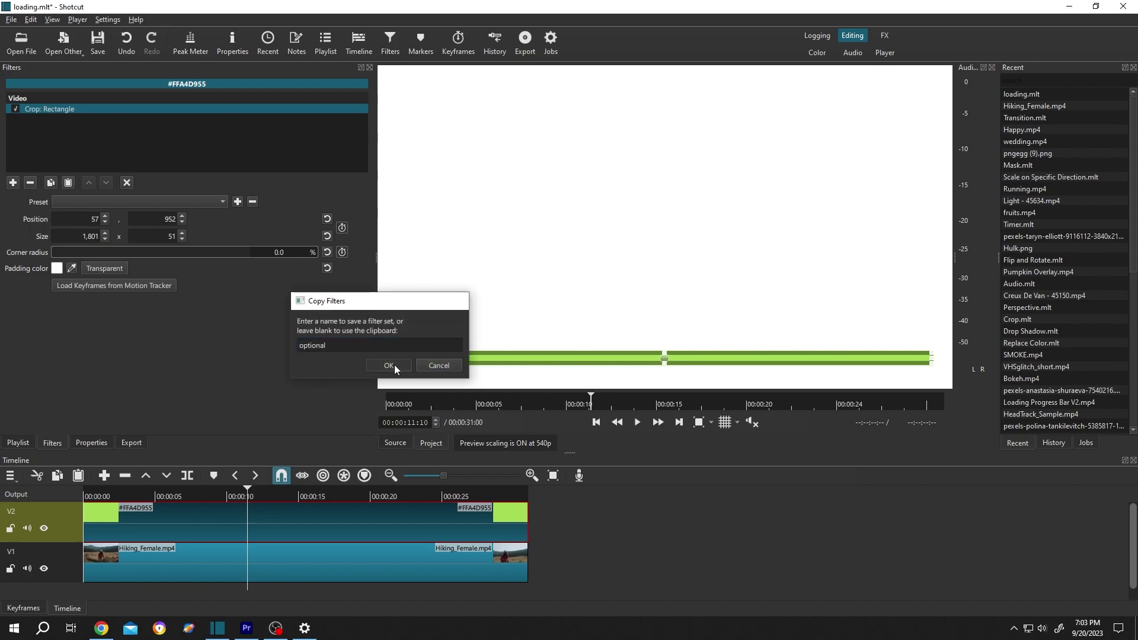
{"action": "left_click", "coordinate": [69, 182]}
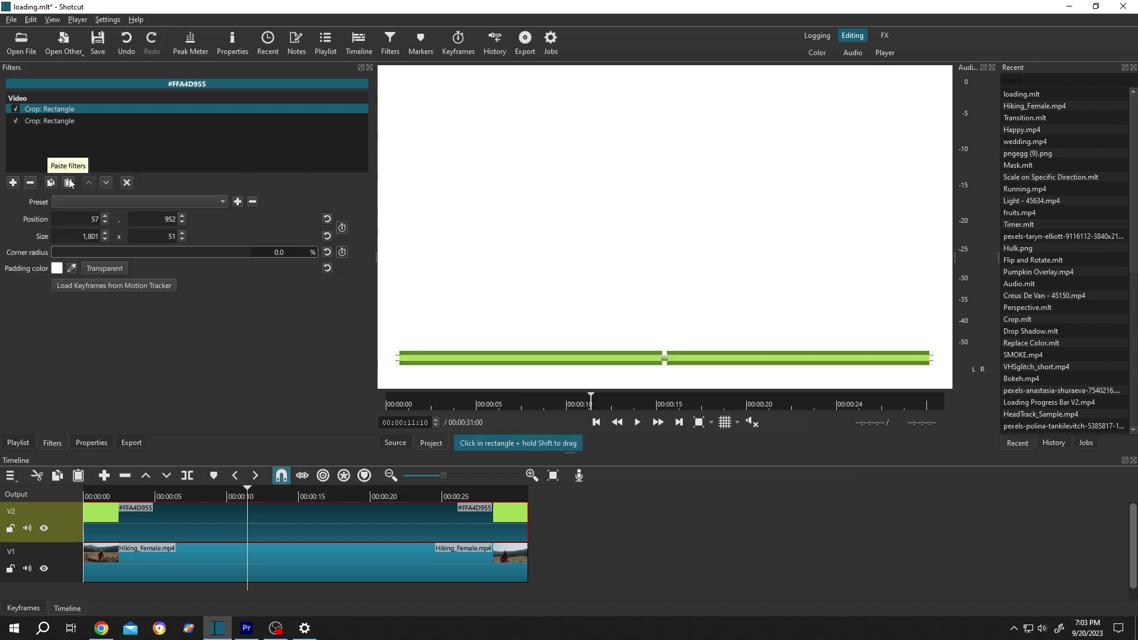
{"action": "left_click", "coordinate": [65, 122]}
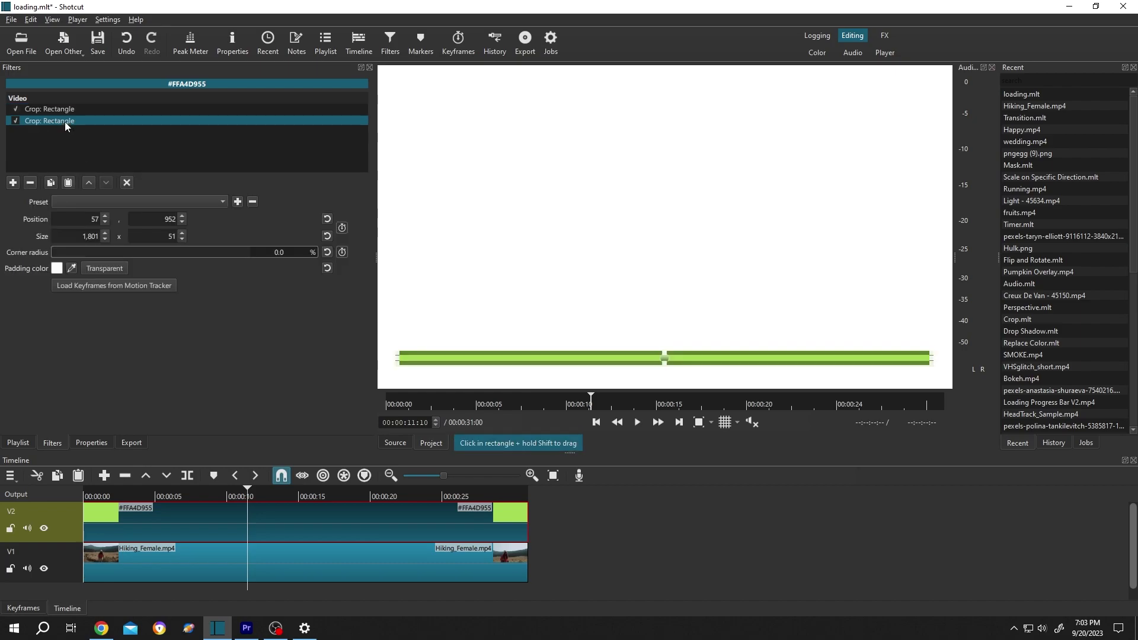
{"action": "left_click", "coordinate": [99, 272]}
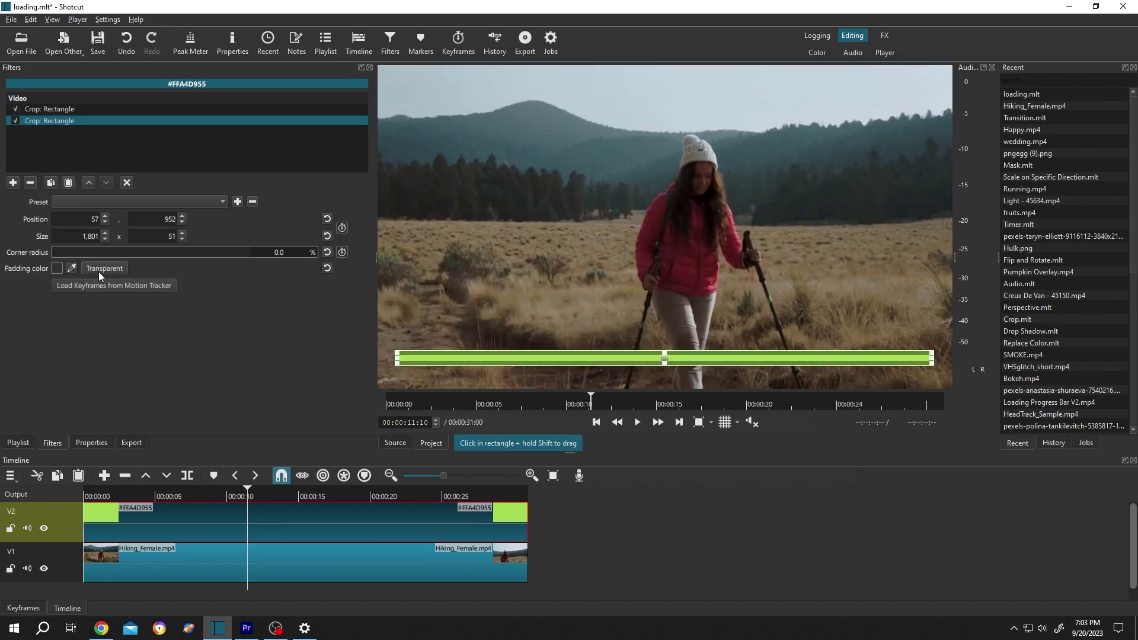
- Size the second crop to 1,821×71 at position 47, 942
{"action": "left_click", "coordinate": [92, 239]}
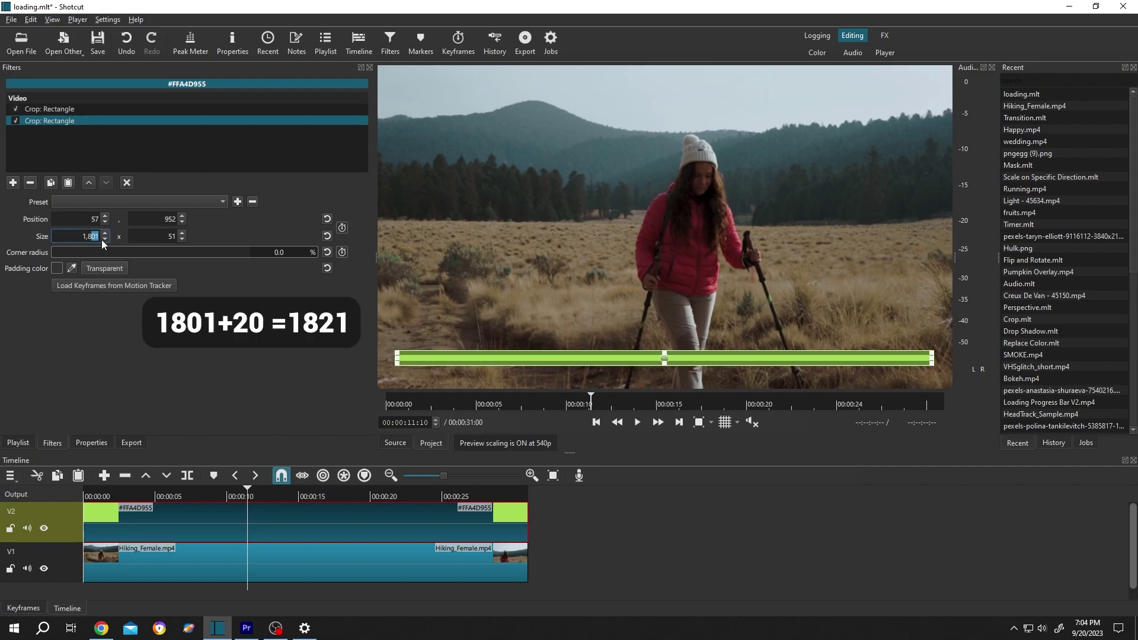
{"action": "type", "text": "821"}
{"action": "left_click", "coordinate": [160, 236]}
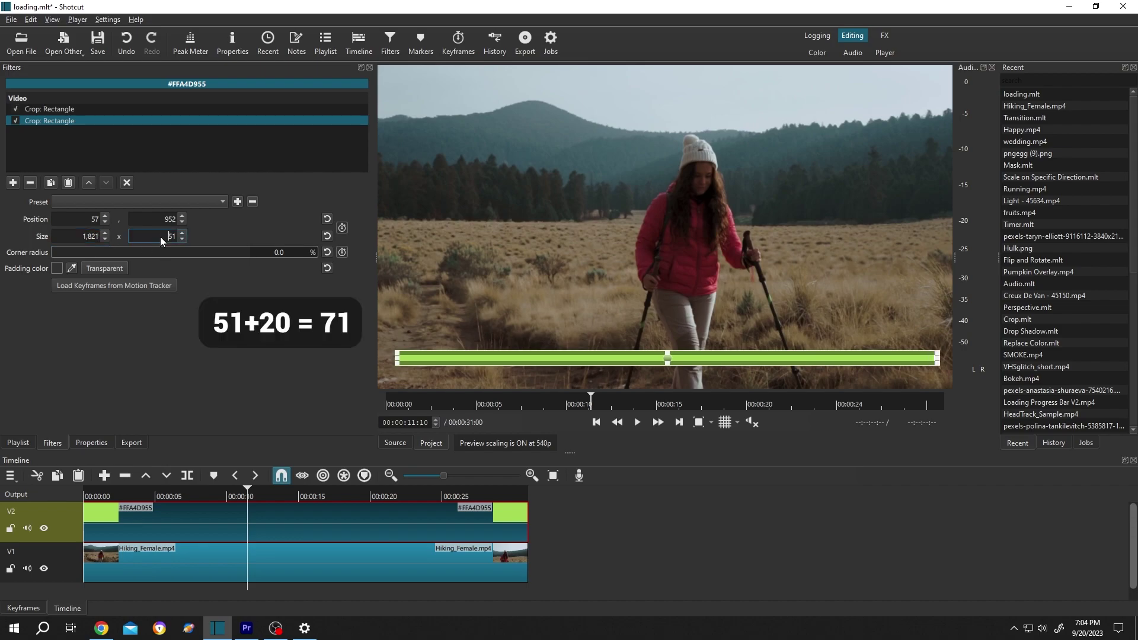
{"action": "type", "text": "71"}
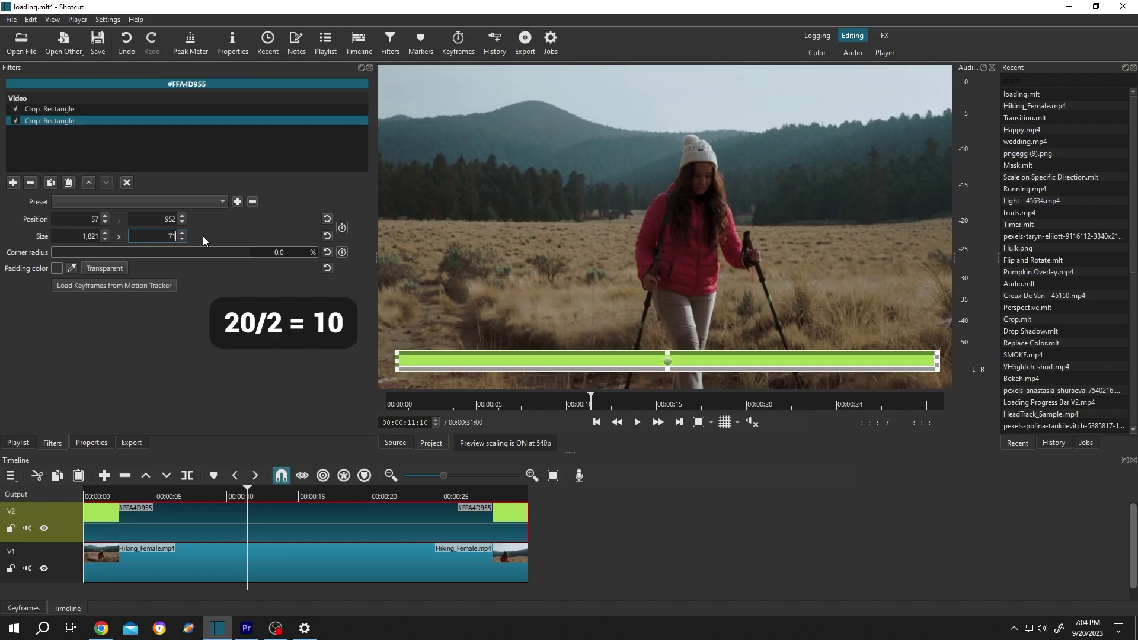
{"action": "double_click", "coordinate": [168, 222]}
{"action": "type", "text": "942"}
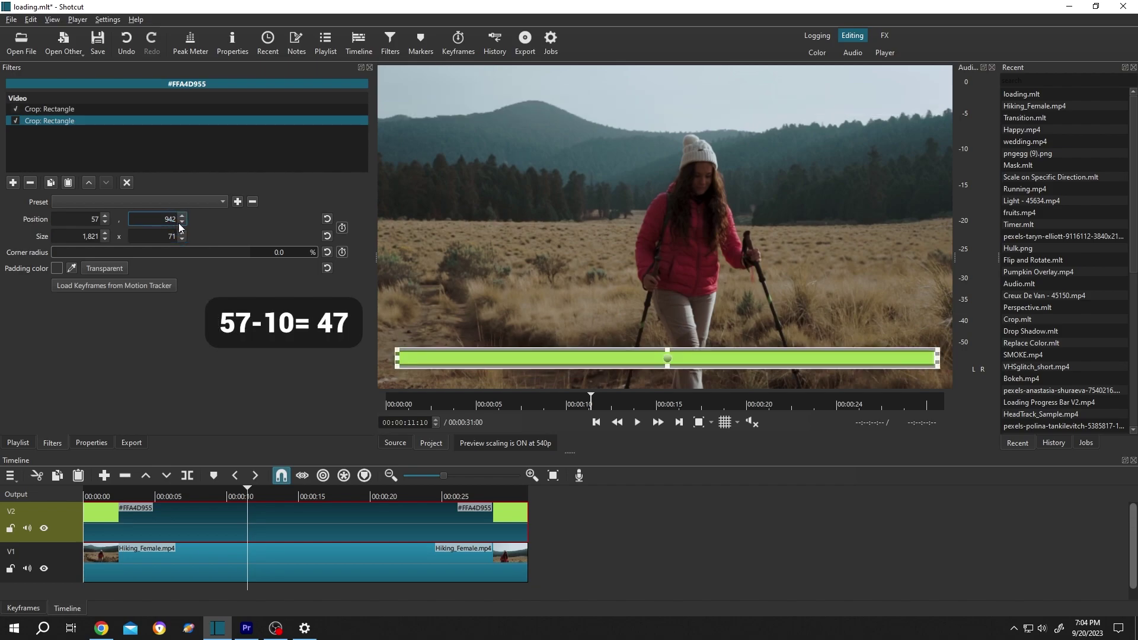
{"action": "double_click", "coordinate": [96, 219]}
{"action": "type", "text": "47"}
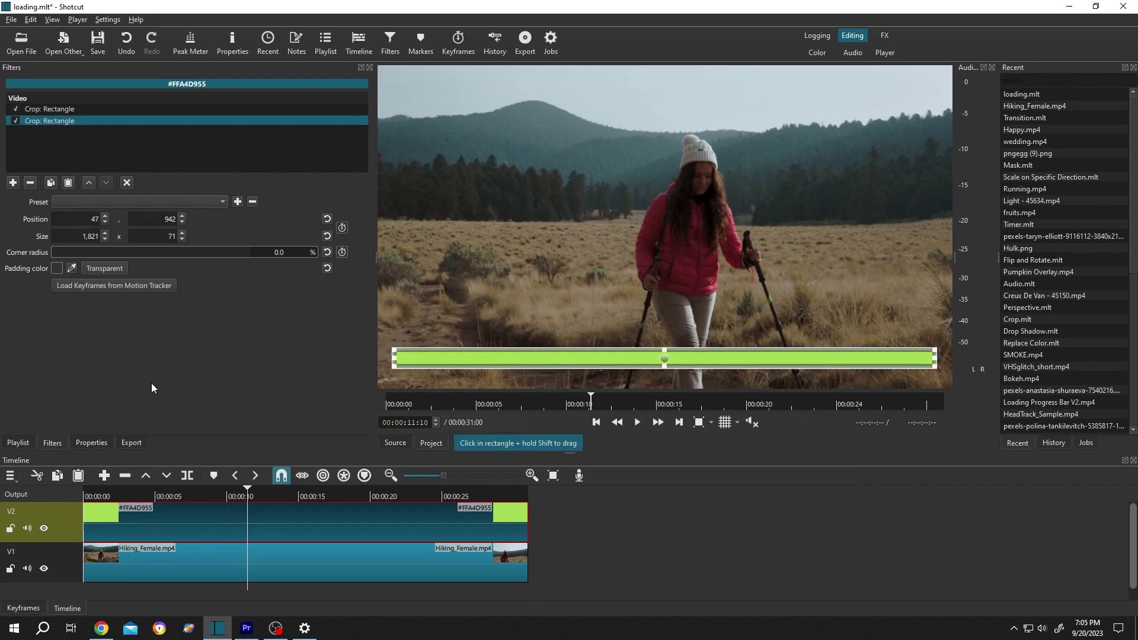
- Set Corner radius to 100% on both Crop: Rectangle filters, then check the pill-shaped bar
{"action": "left_click_drag", "start_coordinate": [58, 251], "coordinate": [359, 268]}
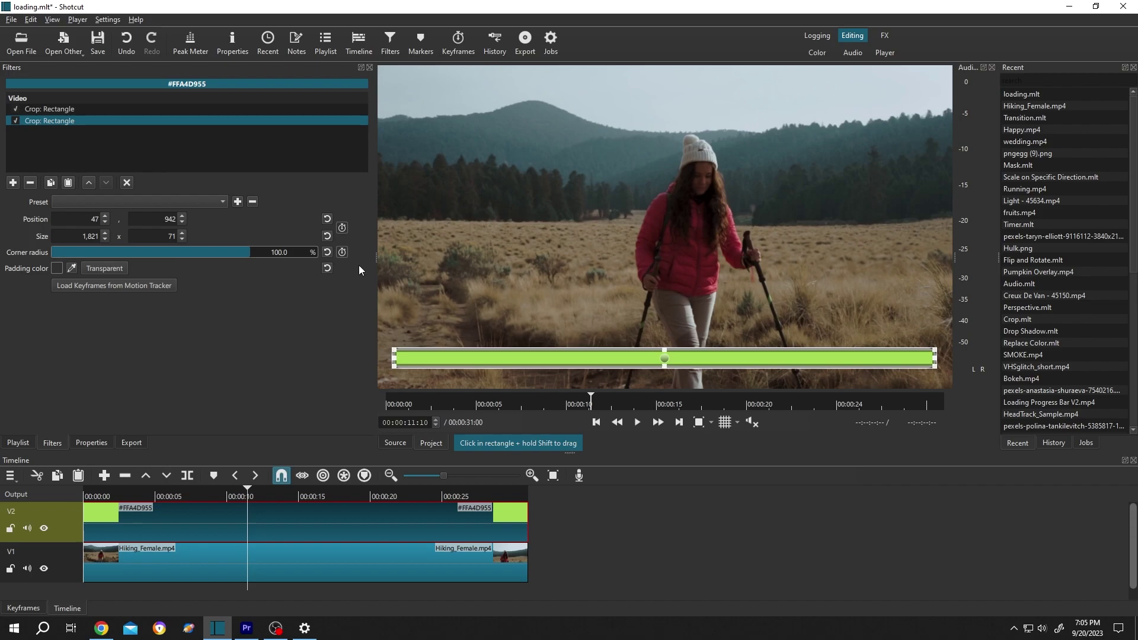
{"action": "left_click", "coordinate": [66, 108]}
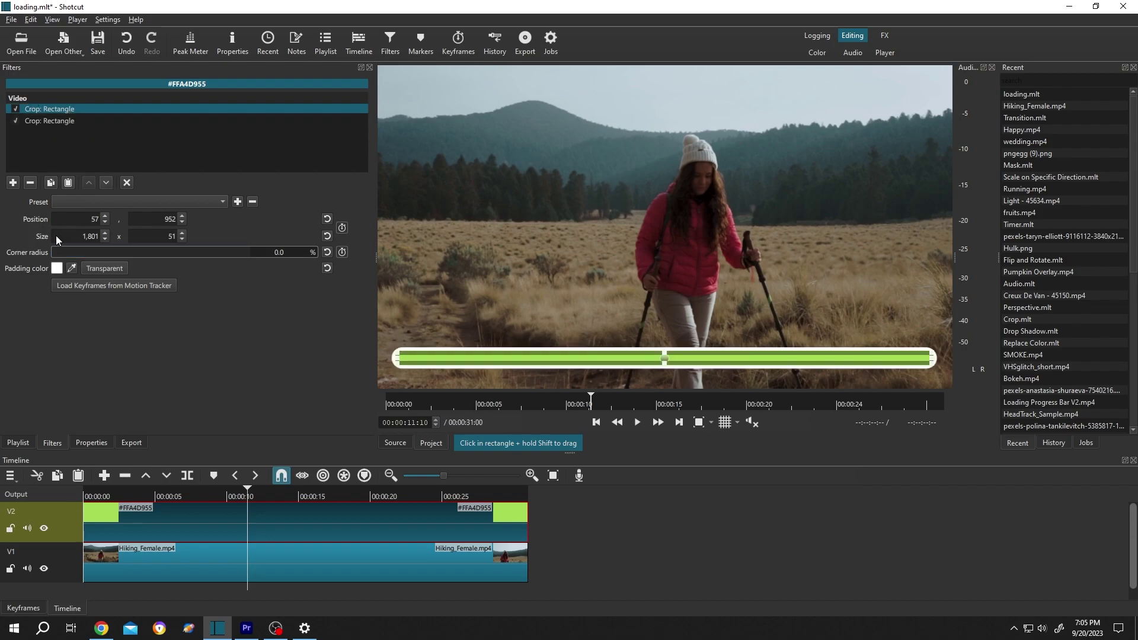
{"action": "left_click_drag", "start_coordinate": [54, 257], "coordinate": [281, 259]}
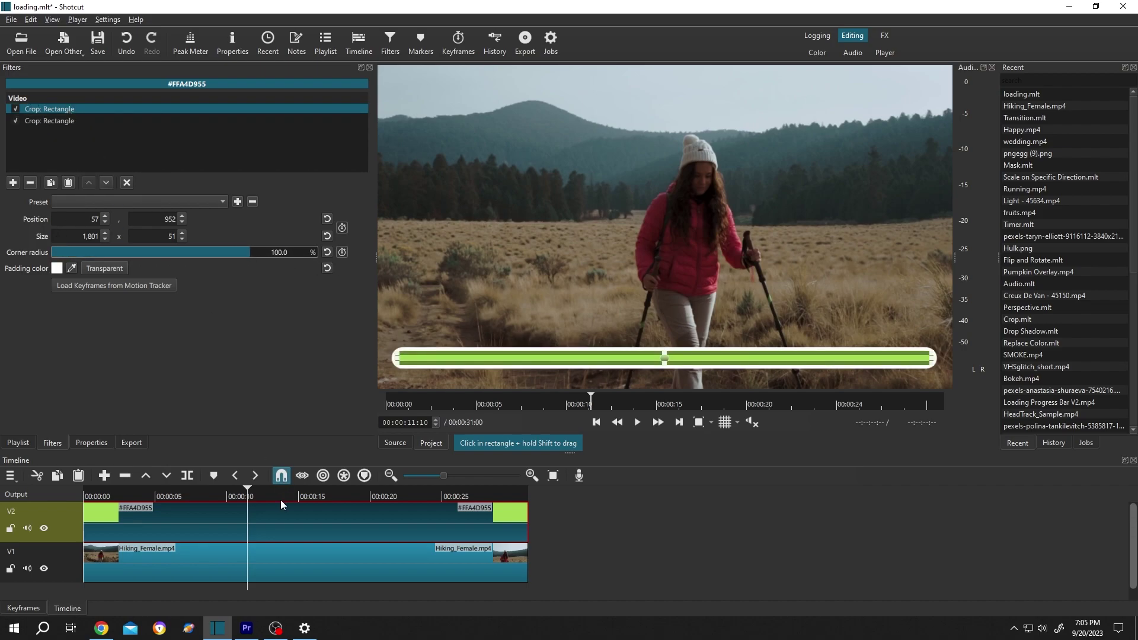
{"action": "left_click", "coordinate": [306, 559]}
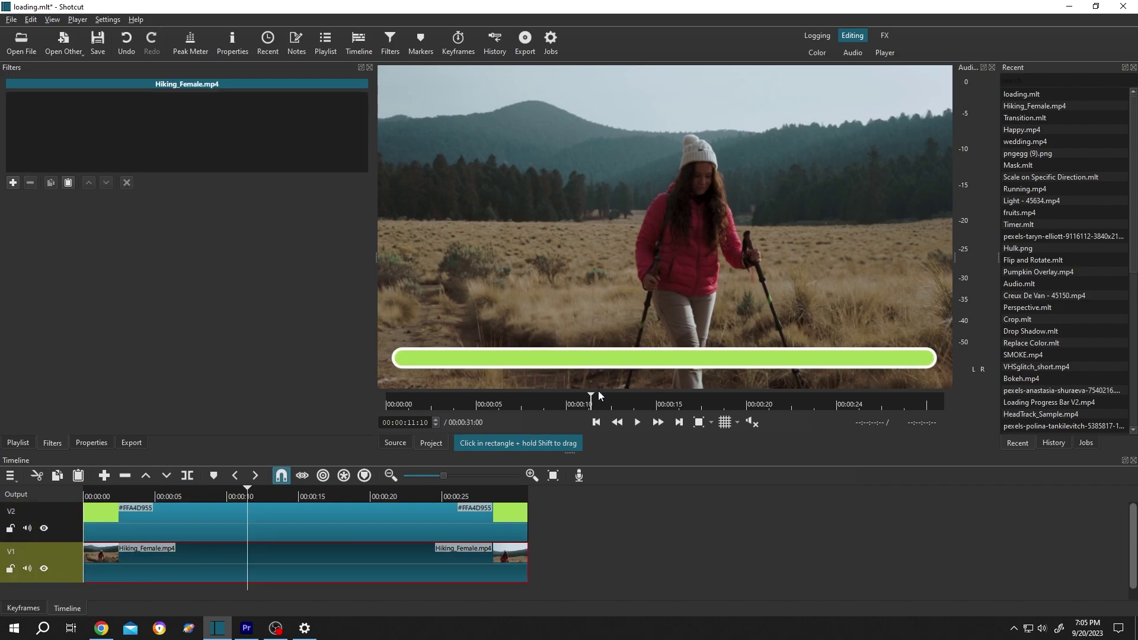
{"action": "left_click", "coordinate": [295, 517]}
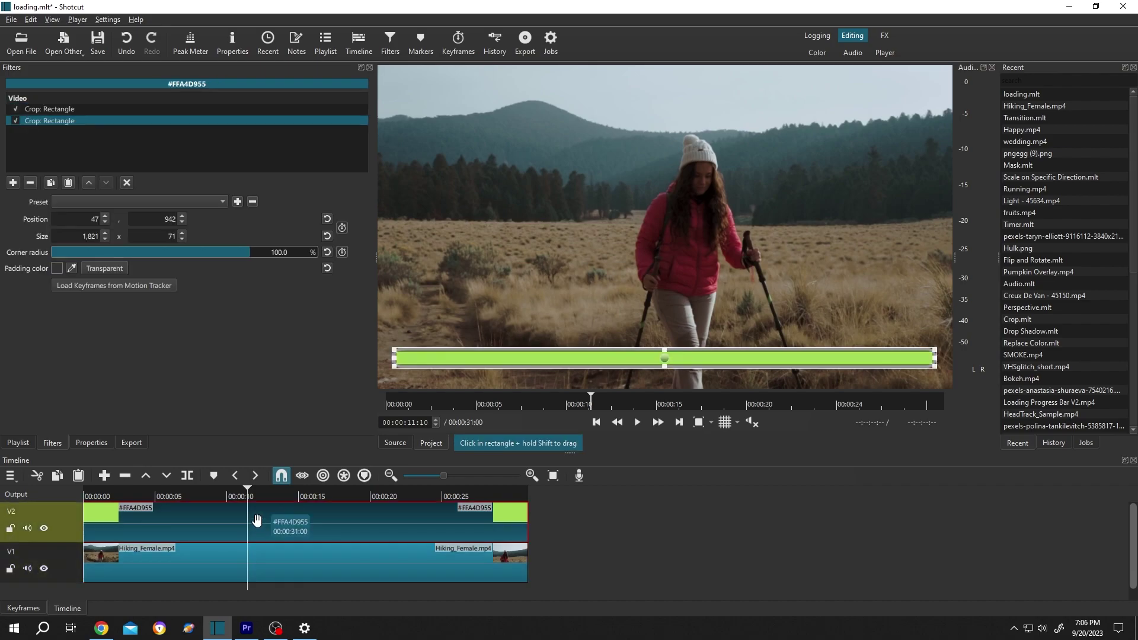
- Add a third full-frame Crop: Rectangle, move it second in the stack, and park the playhead near 5 s
{"action": "left_click", "coordinate": [12, 183]}
{"action": "type", "text": "crop"}
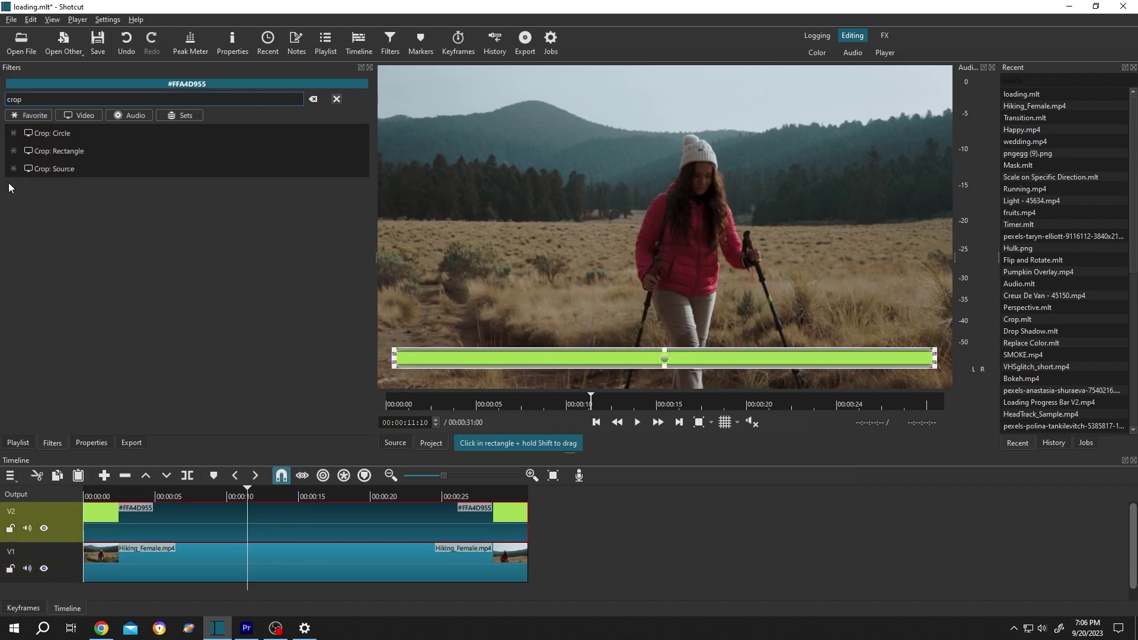
{"action": "left_click", "coordinate": [62, 150]}
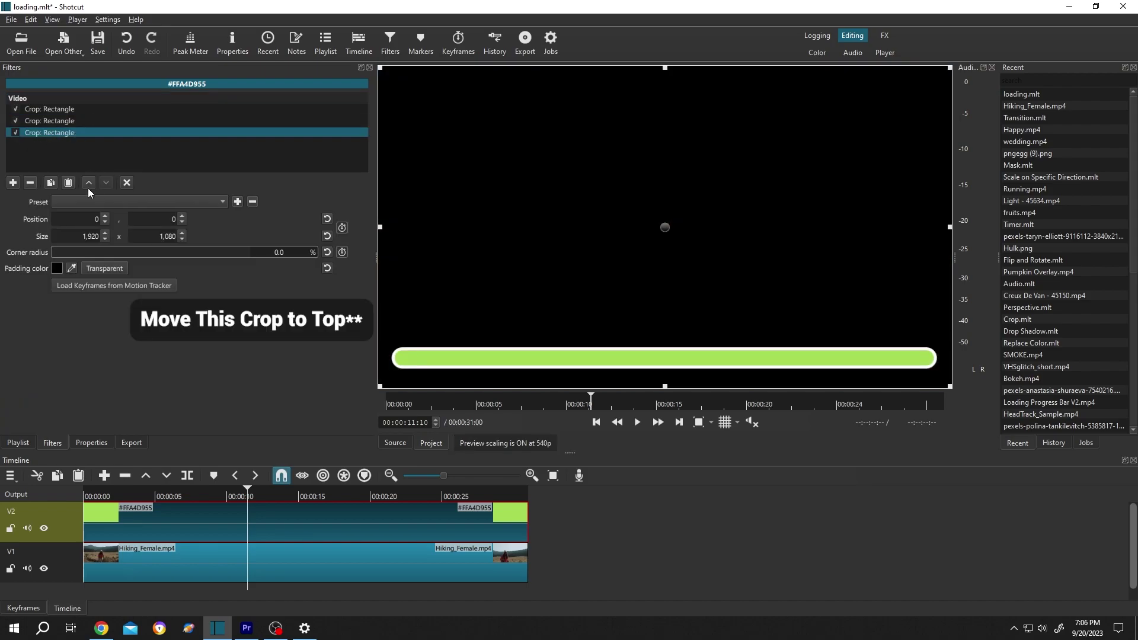
{"action": "left_click", "coordinate": [90, 184]}
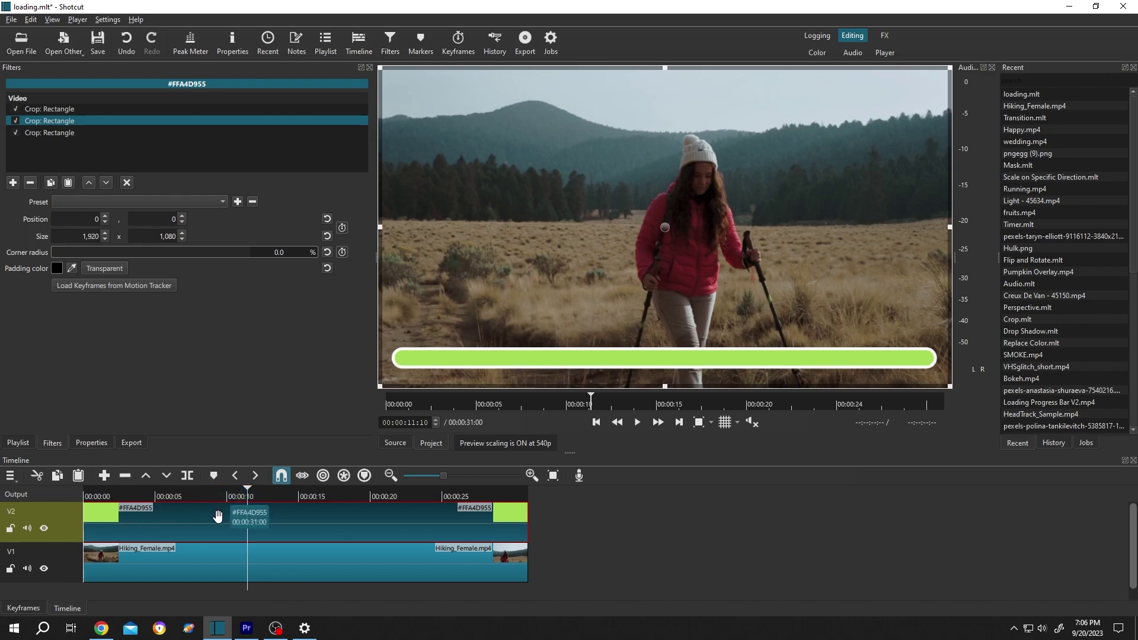
{"action": "left_click_drag", "start_coordinate": [249, 497], "coordinate": [156, 498]}
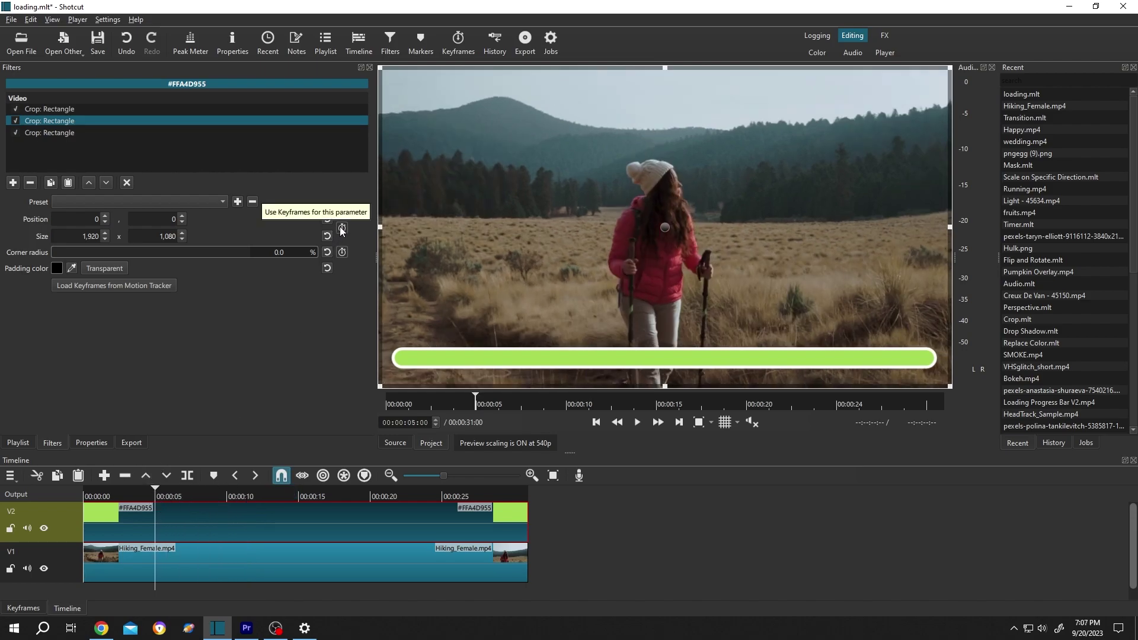
- Keyframe the crop position: slightly left at 10 s, pushed to −1,860, 69 at 5 s
{"action": "left_click", "coordinate": [341, 229]}
{"action": "left_click_drag", "start_coordinate": [163, 492], "coordinate": [228, 495]}
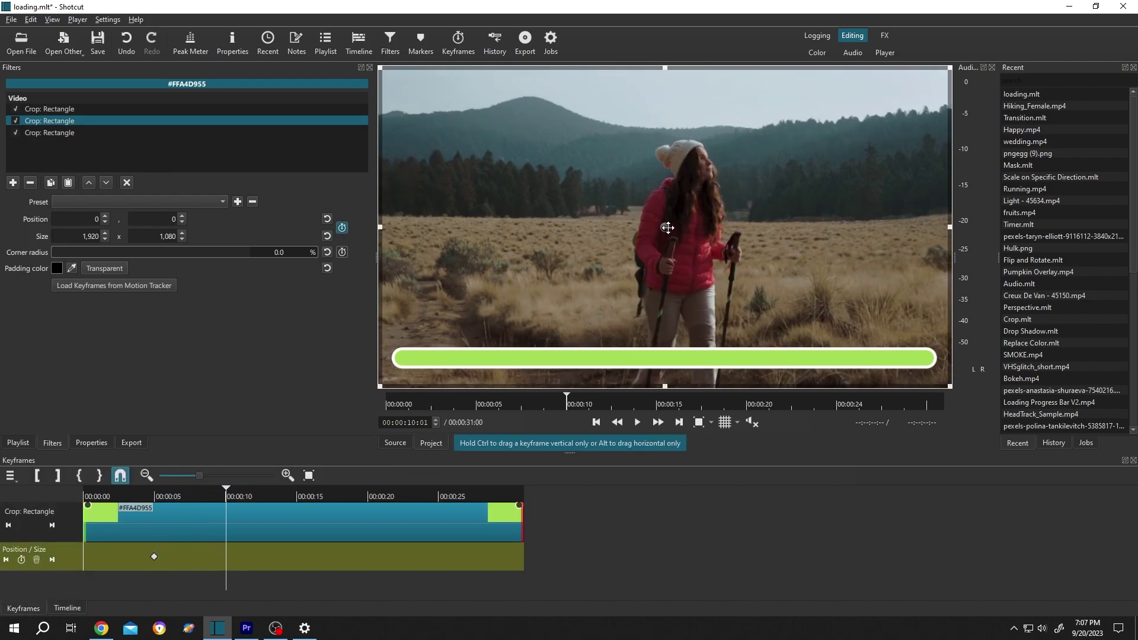
{"action": "left_click_drag", "start_coordinate": [668, 228], "coordinate": [646, 229]}
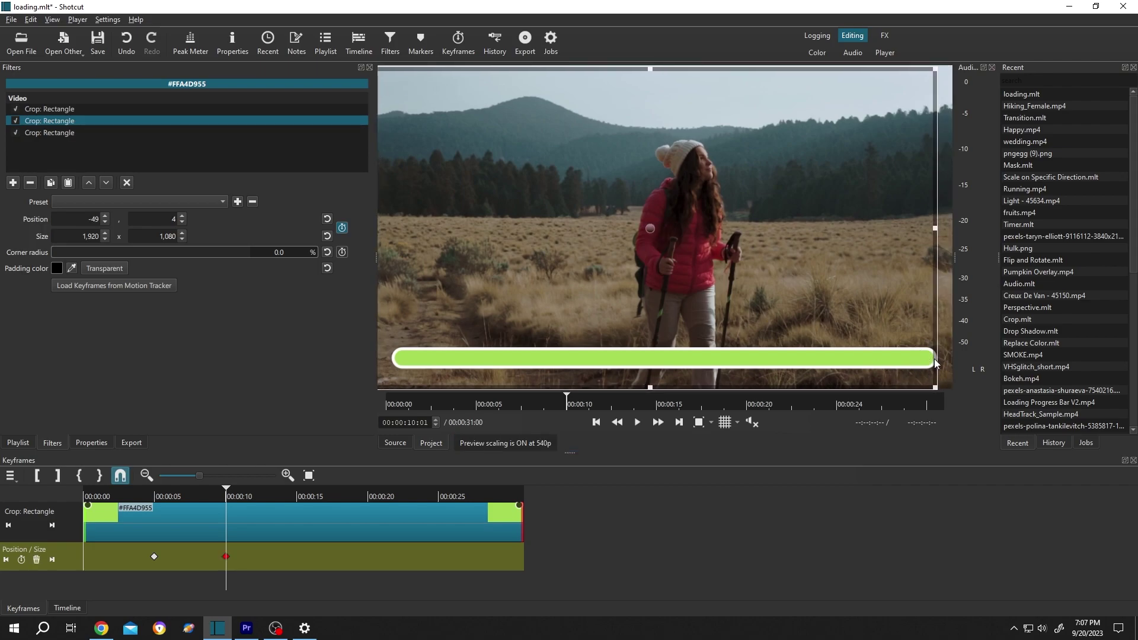
{"action": "left_click", "coordinate": [155, 557]}
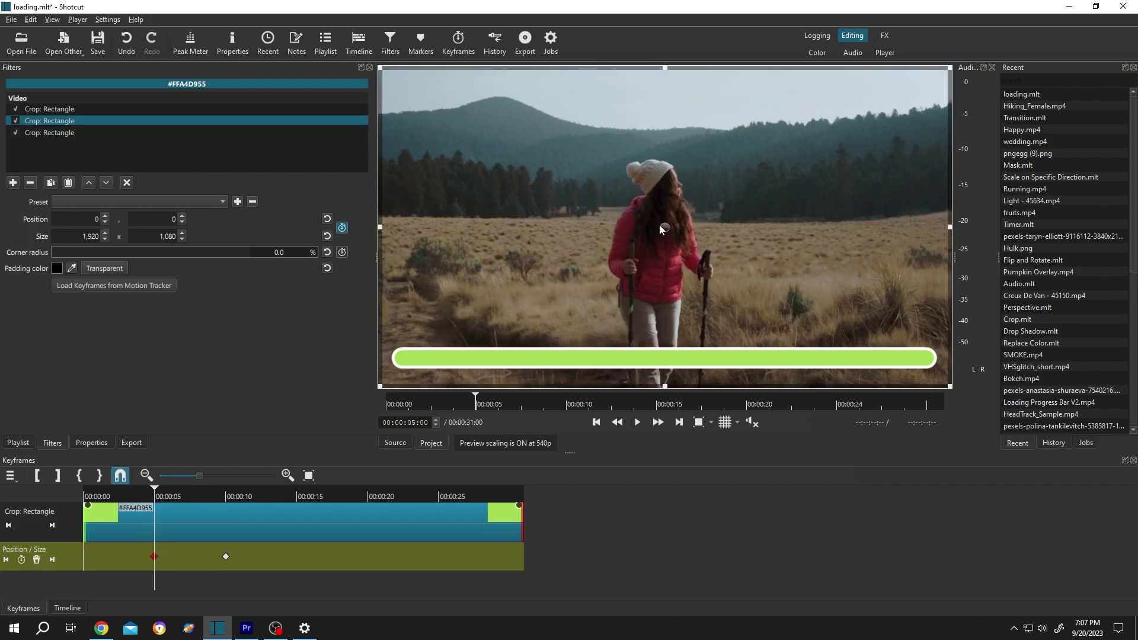
{"action": "left_click_drag", "start_coordinate": [662, 228], "coordinate": [106, 249]}
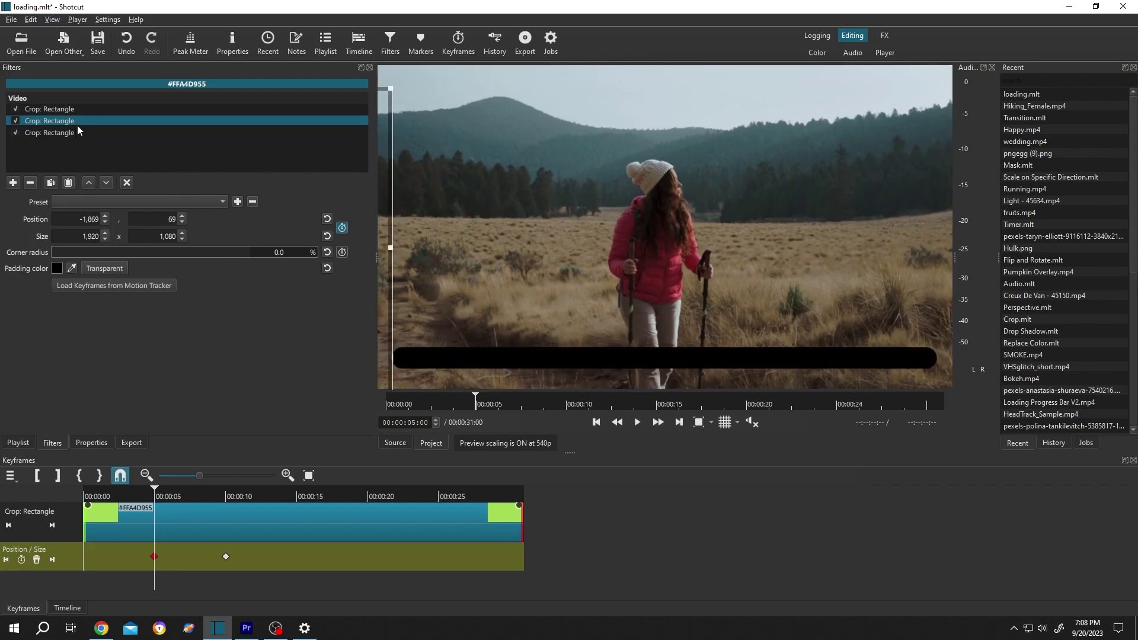
- Move the keyframed crop to the top of the filter stack and preview the filling bar
{"action": "left_click", "coordinate": [89, 183]}
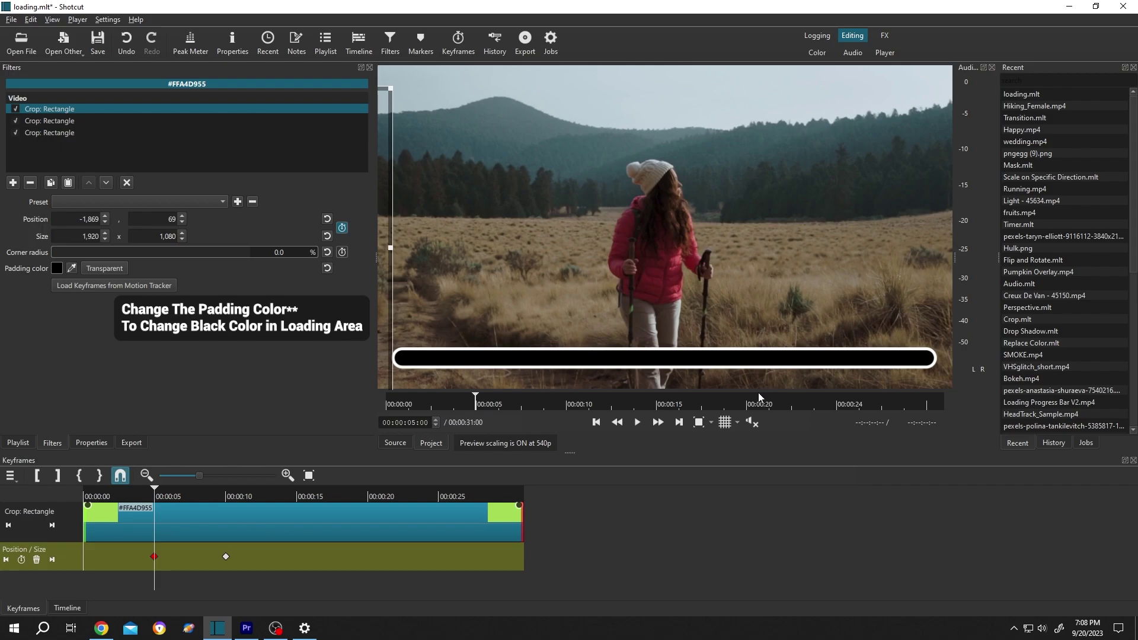
{"action": "left_click", "coordinate": [639, 423]}
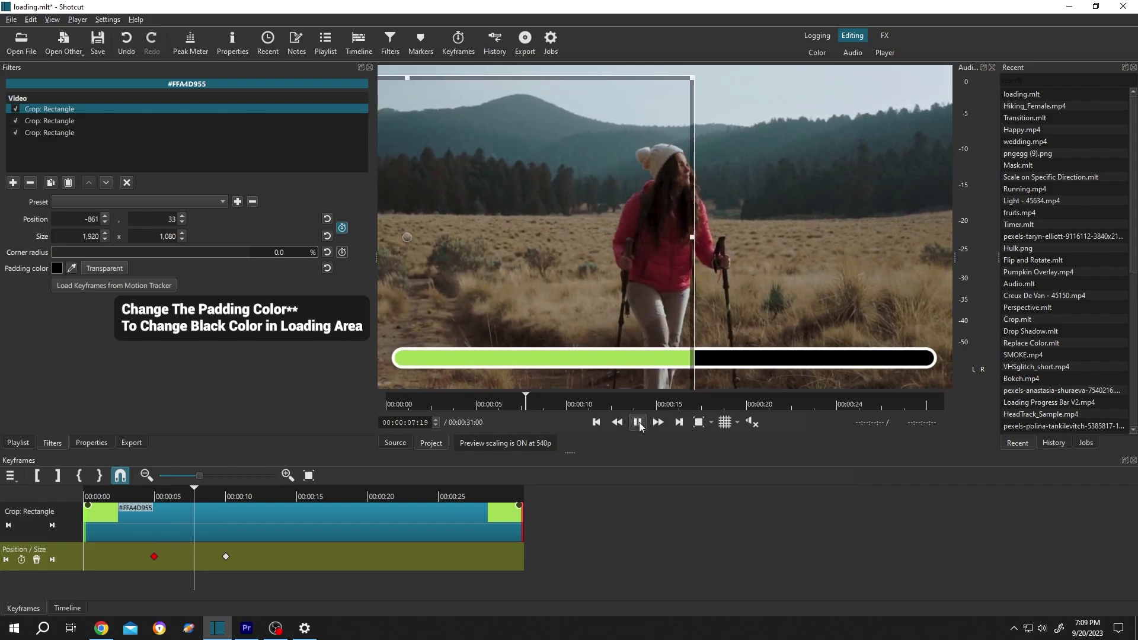
{"action": "left_click", "coordinate": [639, 422]}
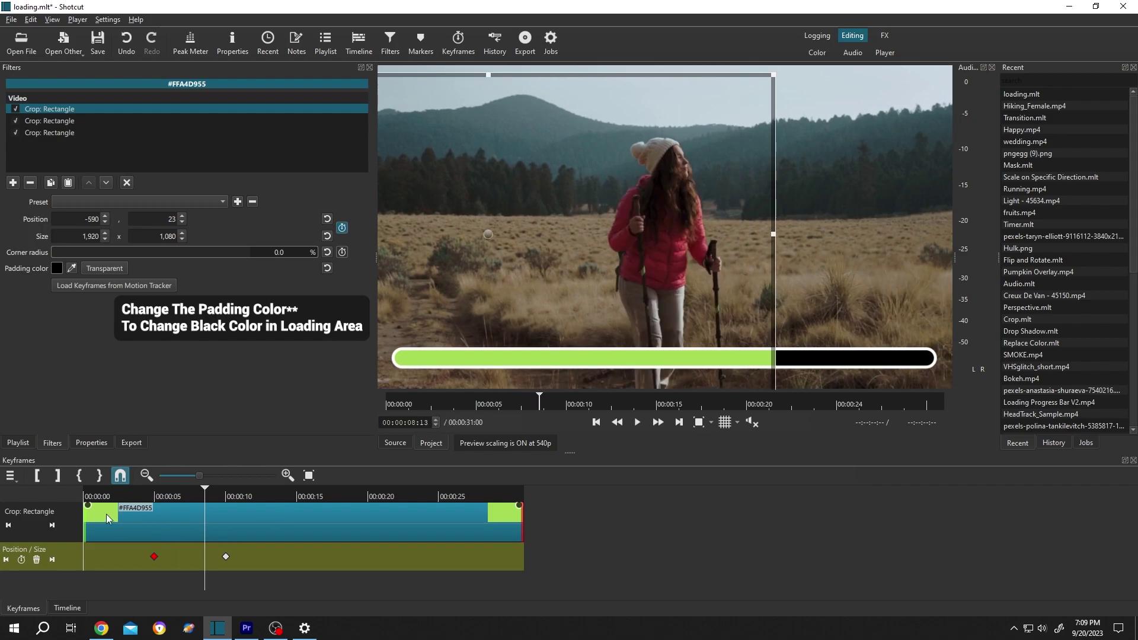
{"action": "left_click", "coordinate": [84, 496]}
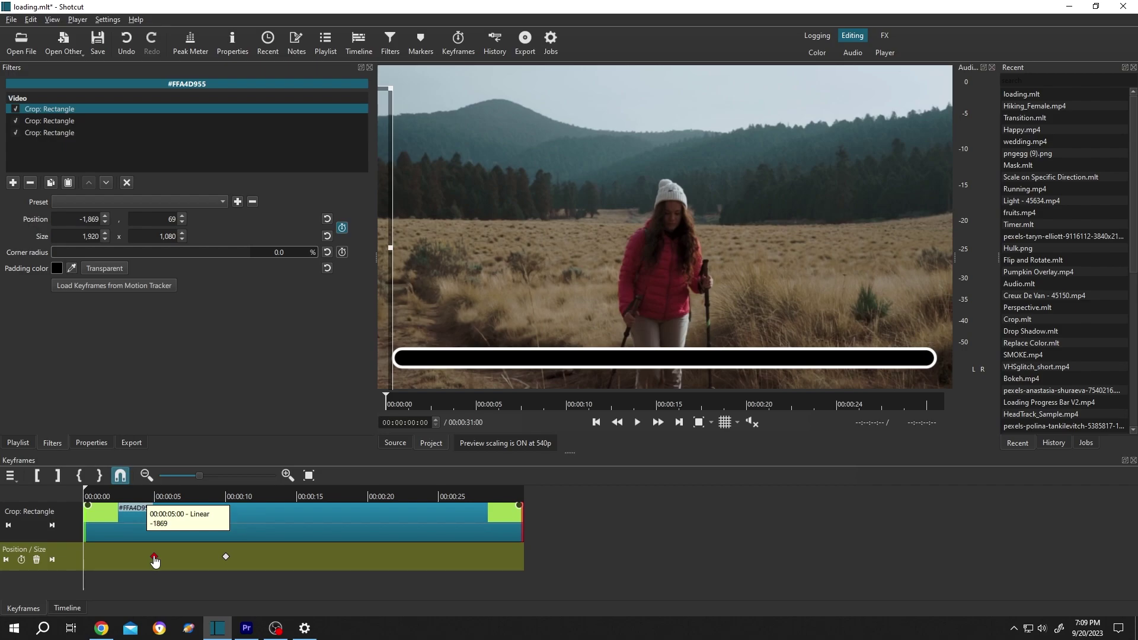
- Drag the 5-second keyframe to the clip's start, preview the animation, and return to the Timeline
{"action": "left_click_drag", "start_coordinate": [155, 560], "coordinate": [68, 558]}
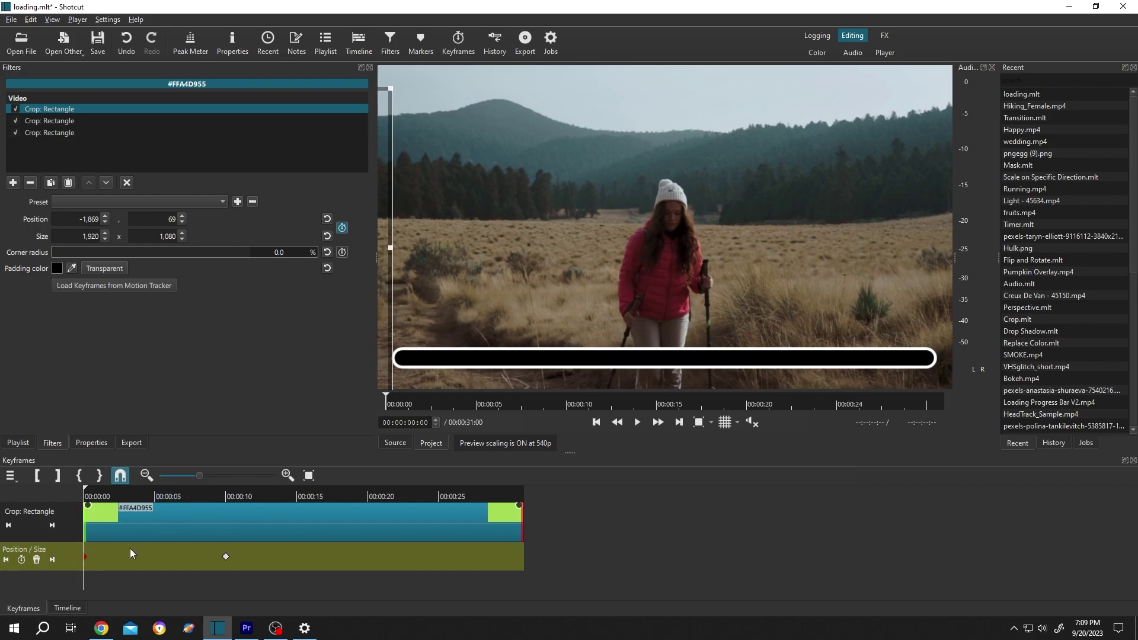
{"action": "key", "text": "space"}
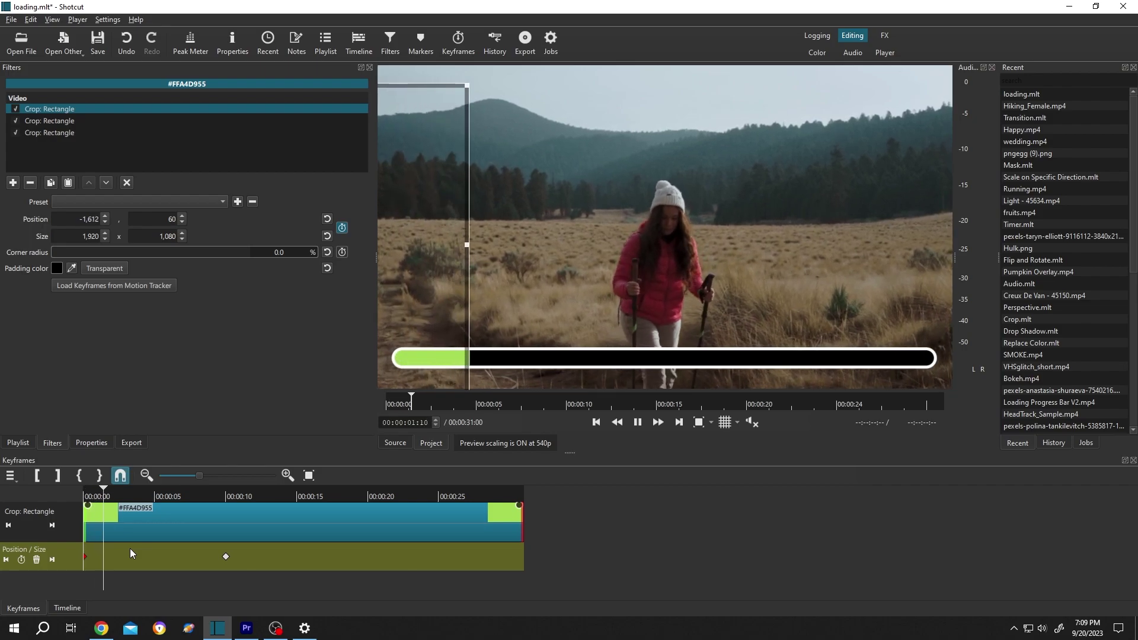
{"action": "key", "text": "space"}
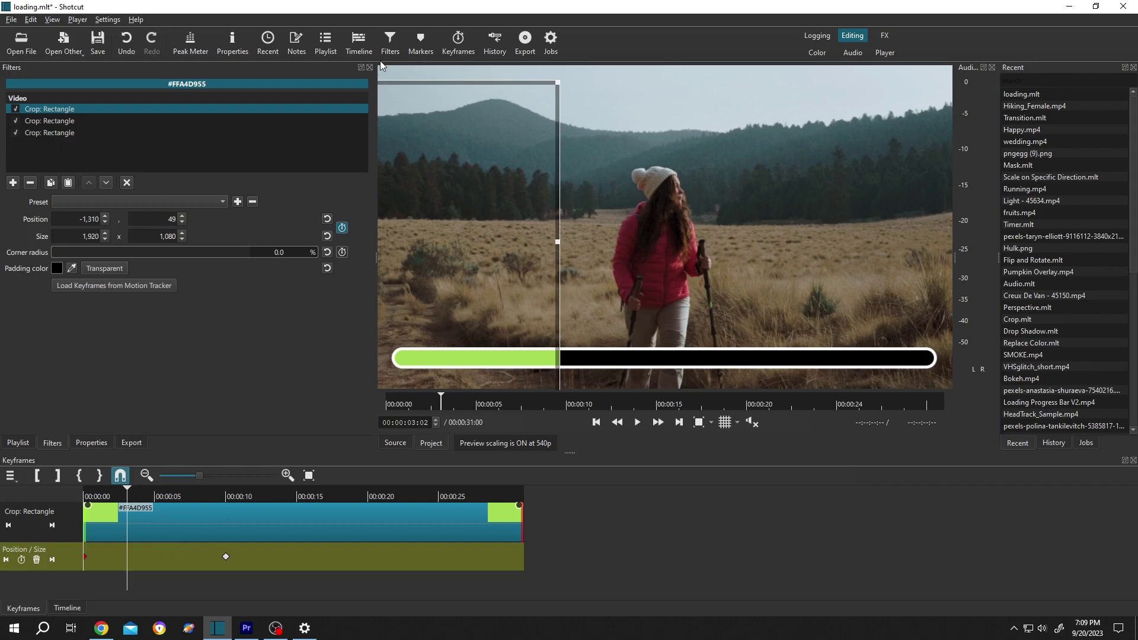
{"action": "left_click", "coordinate": [358, 43]}
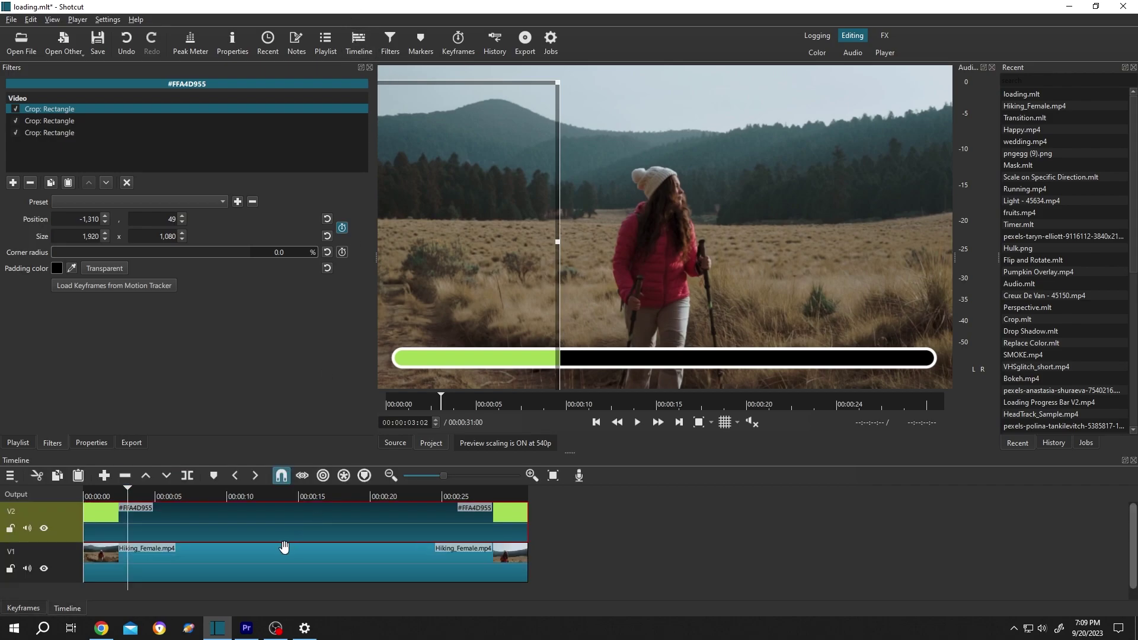
{"action": "left_click", "coordinate": [249, 565]}
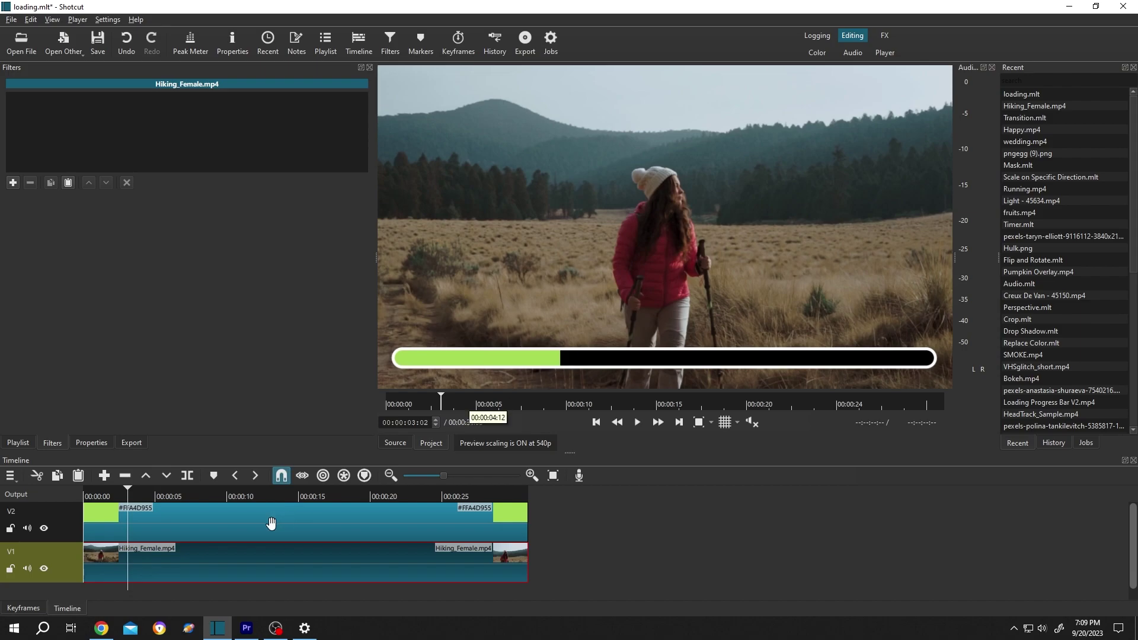
{"action": "left_click", "coordinate": [247, 532]}
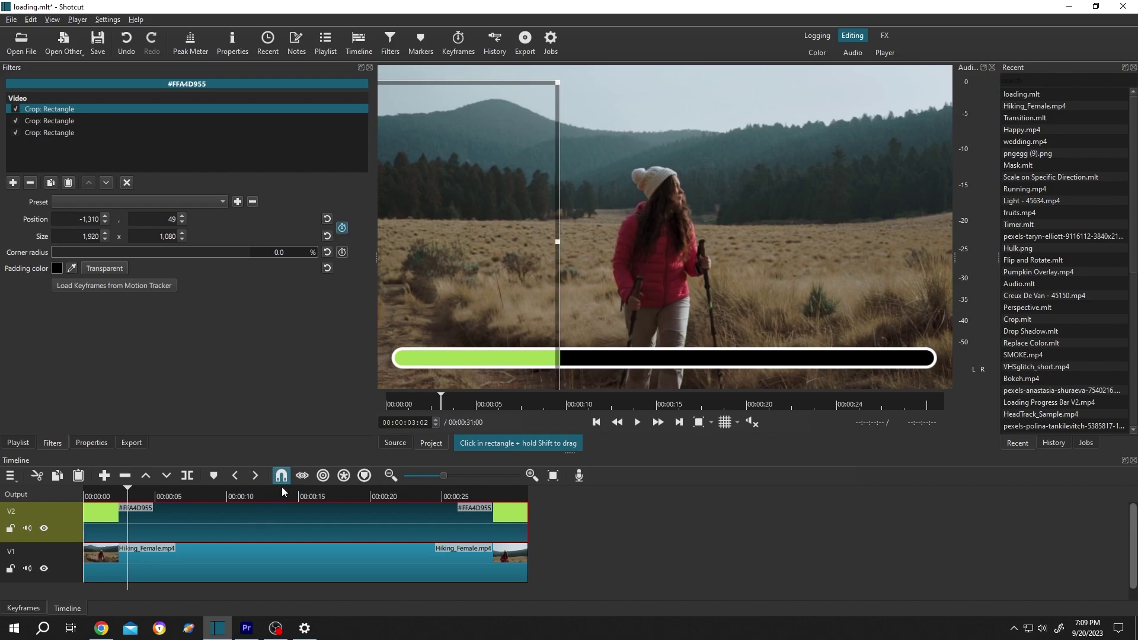
{"action": "left_click", "coordinate": [465, 47]}
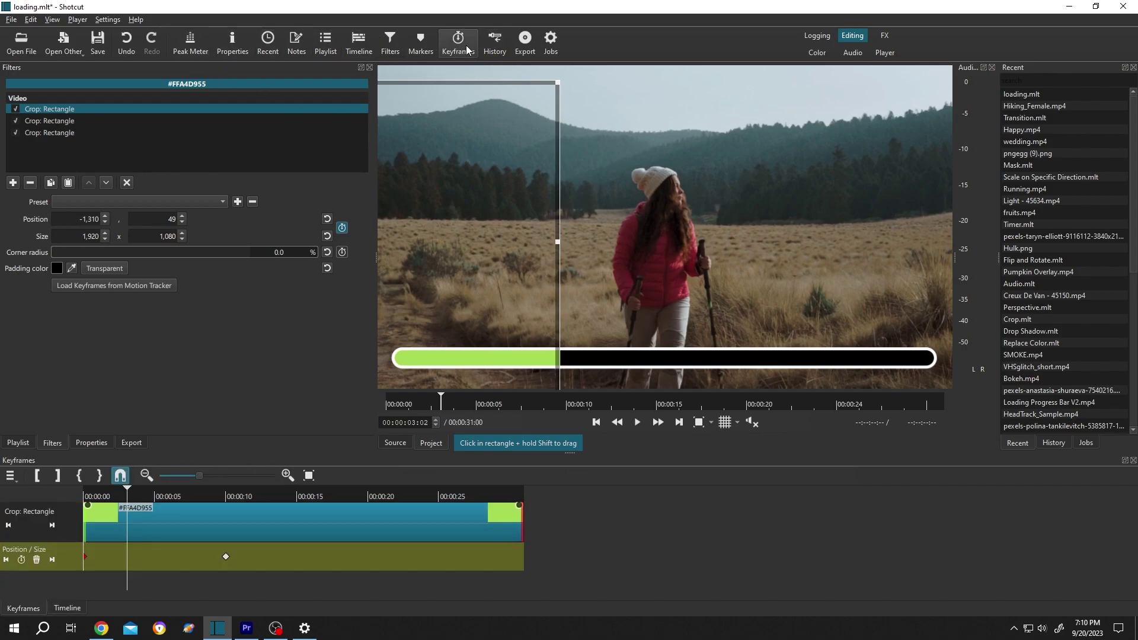
{"action": "left_click", "coordinate": [368, 44]}
{"action": "left_click", "coordinate": [216, 534]}
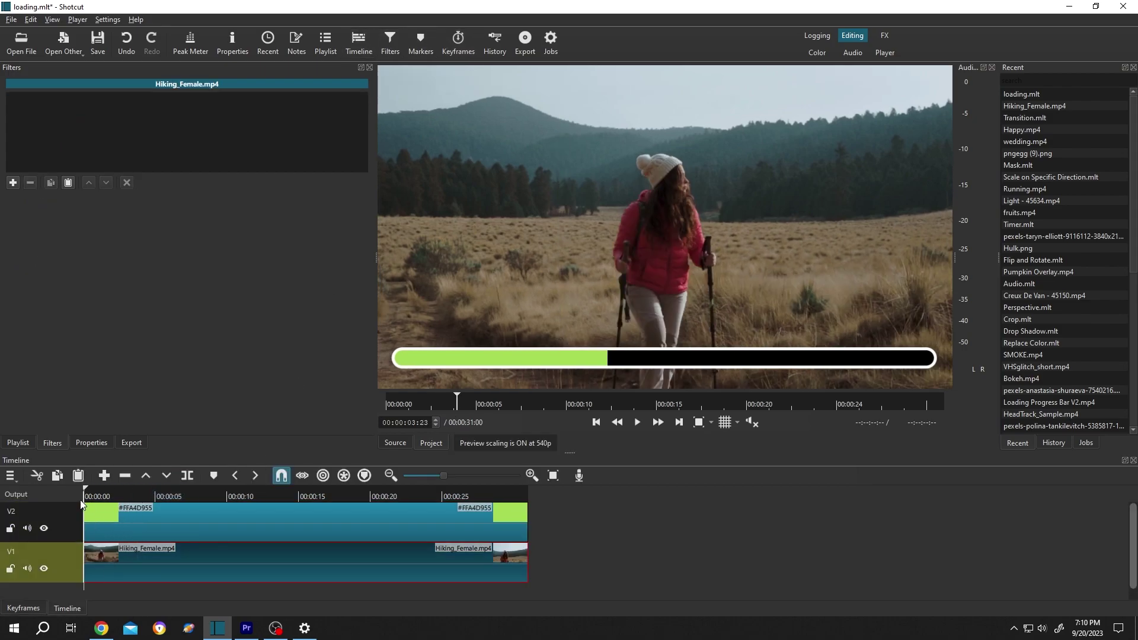
{"action": "left_click", "coordinate": [637, 423]}
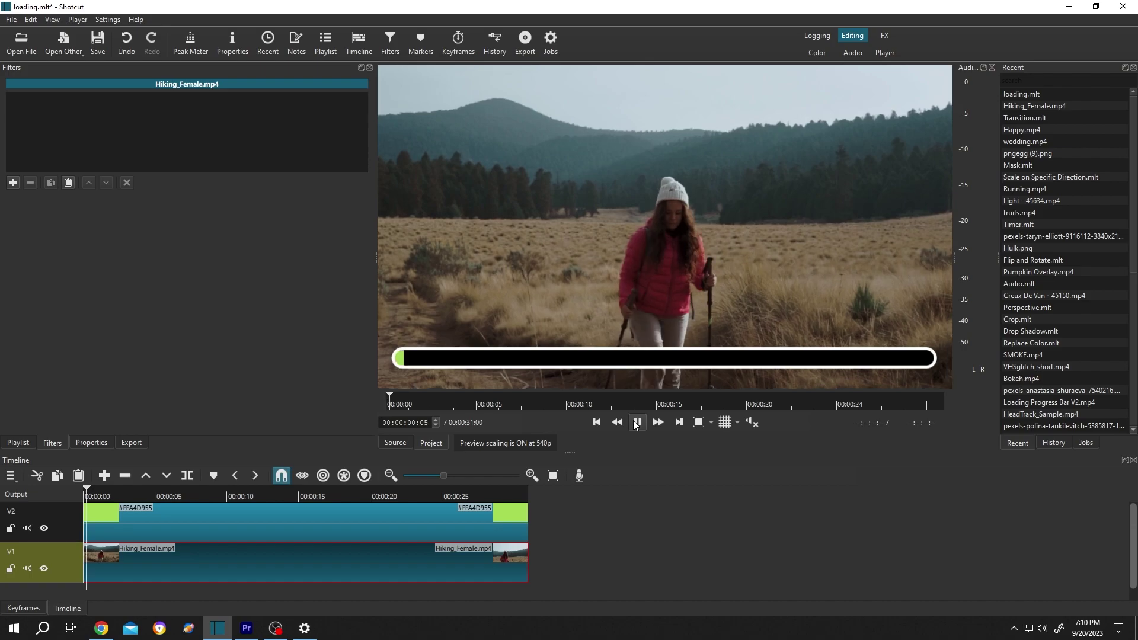